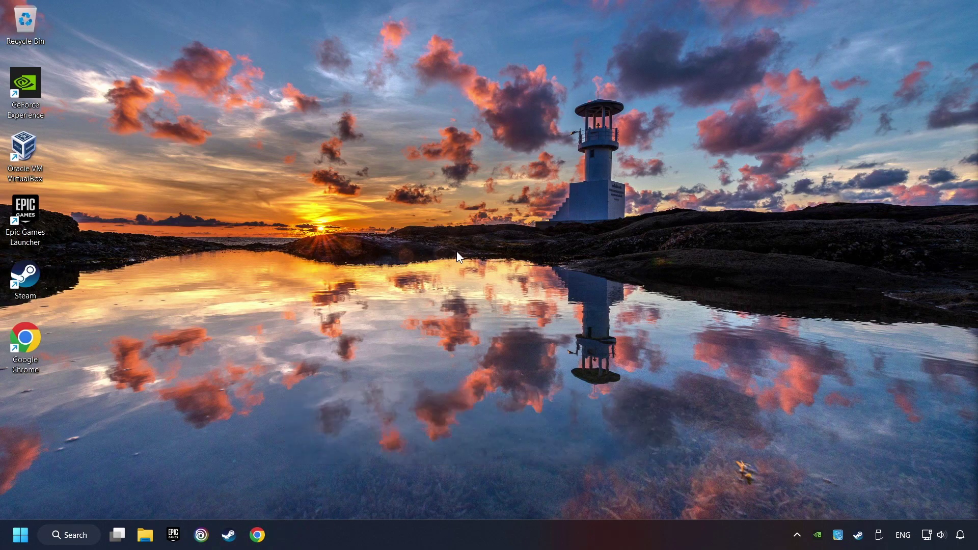
- Reach the Power Options overview via a search for 'edit power plan'
{"action": "left_click", "coordinate": [76, 536]}
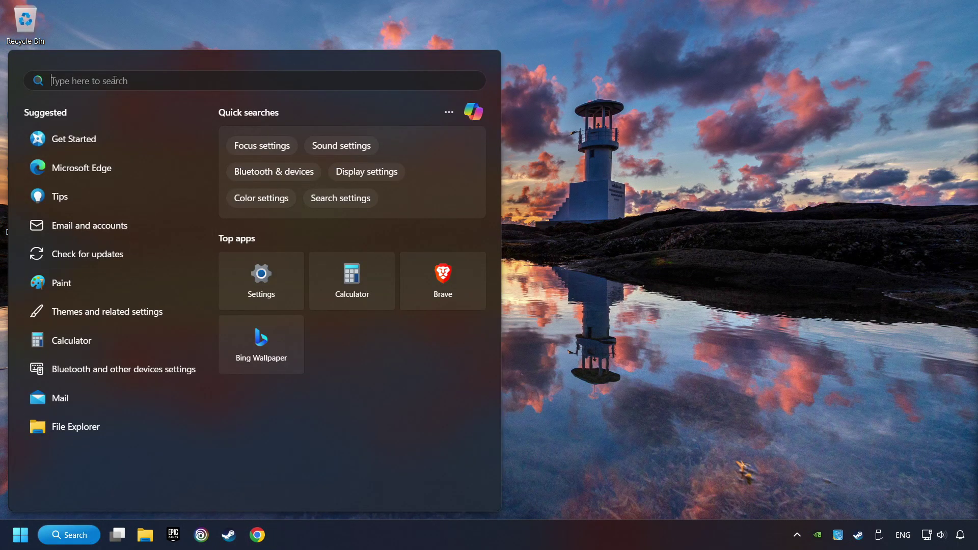
{"action": "type", "text": "edit power plan"}
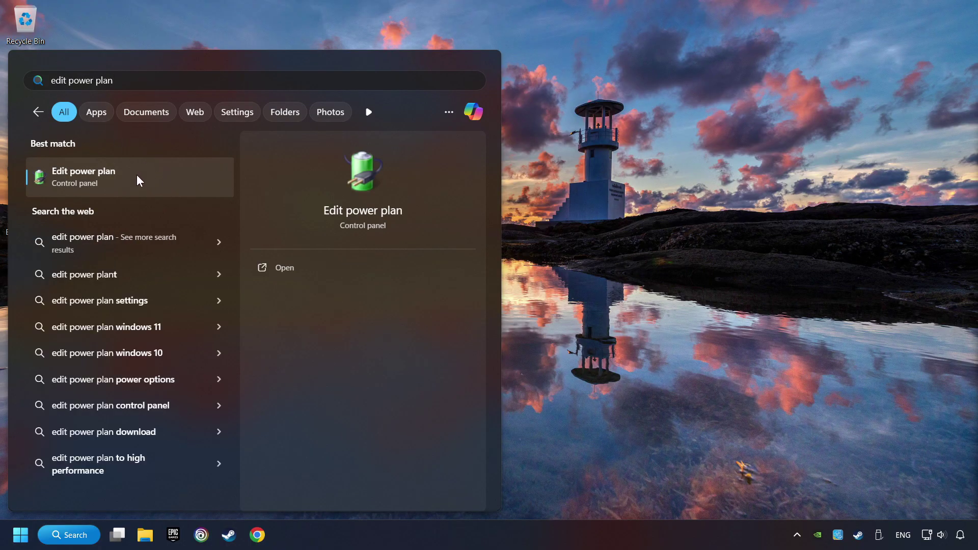
{"action": "left_click", "coordinate": [187, 176]}
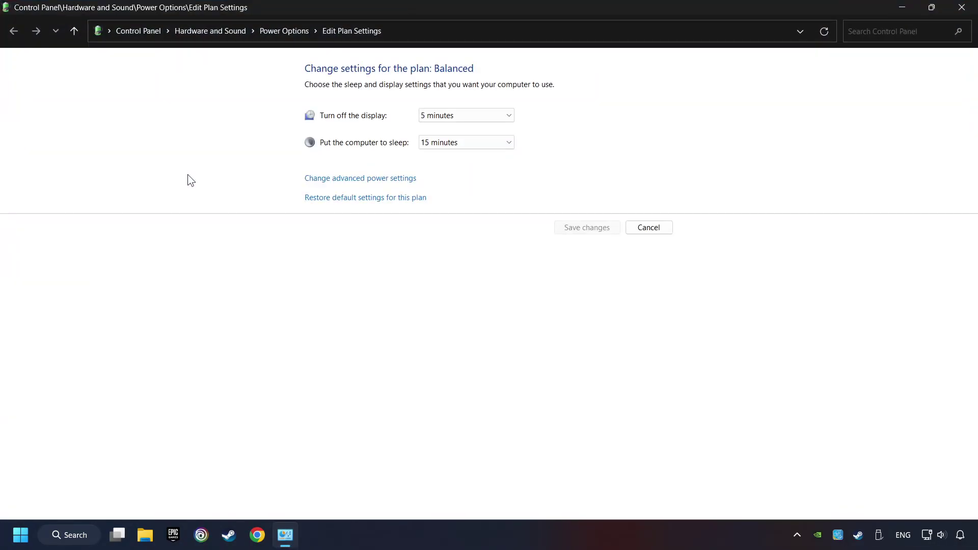
{"action": "left_click", "coordinate": [291, 37]}
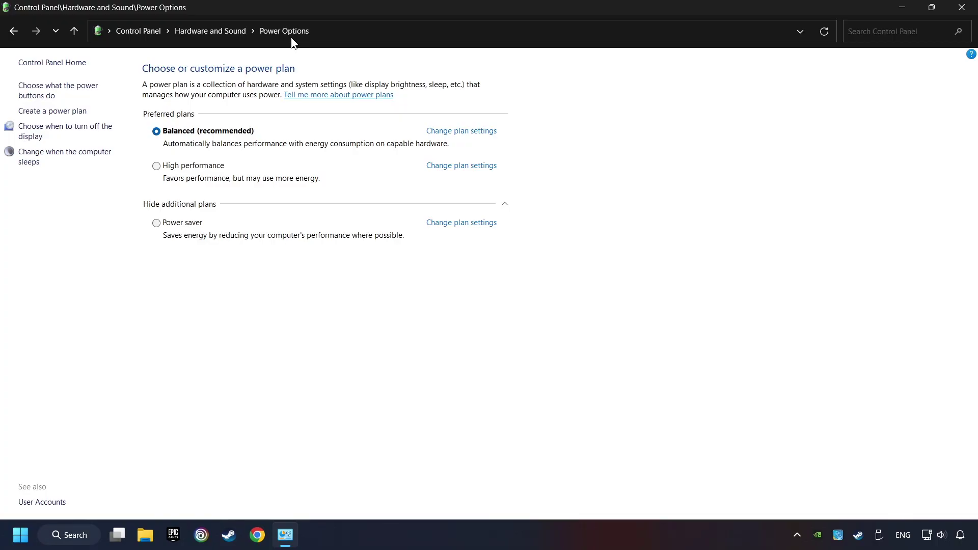
- Launch an administrator Command Prompt and copy the powercfg -duplicatescheme command from Notepad
{"action": "left_click", "coordinate": [75, 535]}
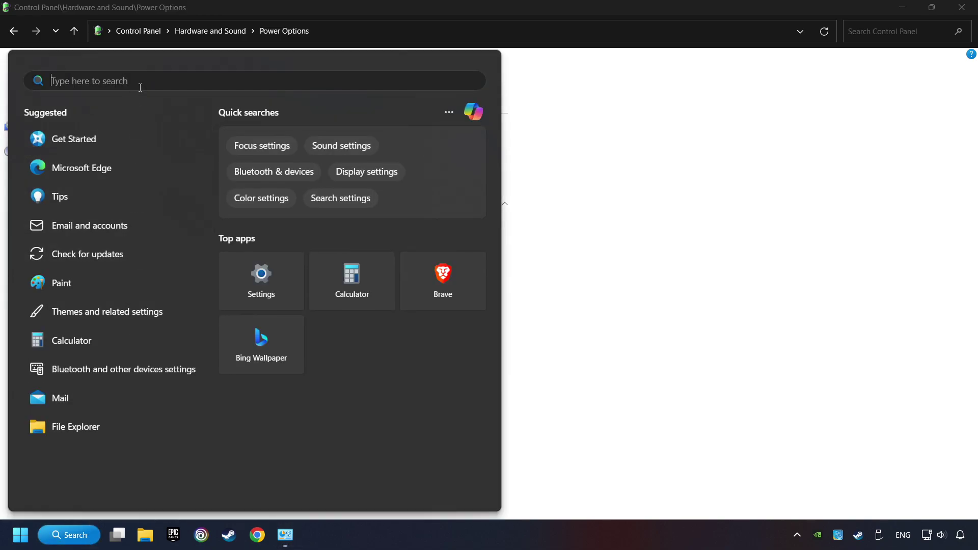
{"action": "type", "text": "cmd"}
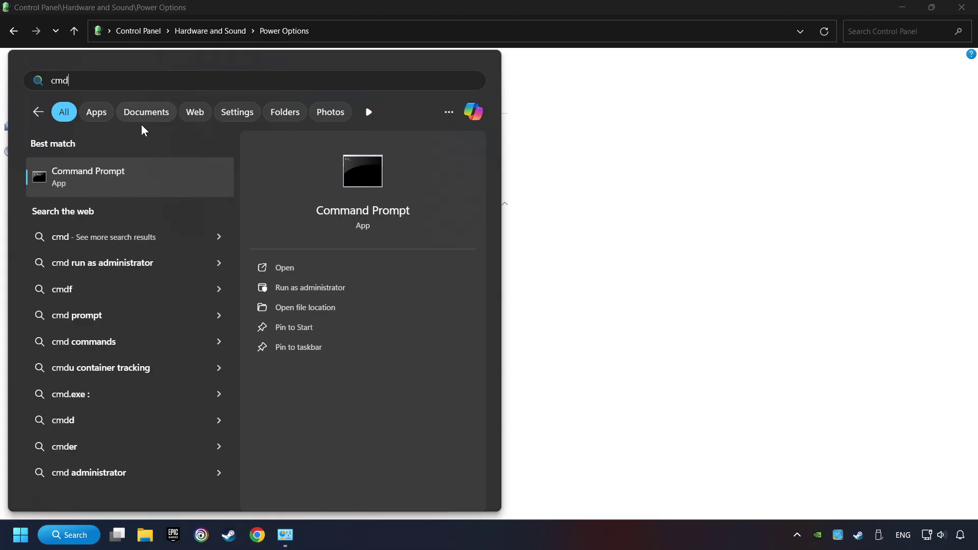
{"action": "right_click", "coordinate": [192, 176]}
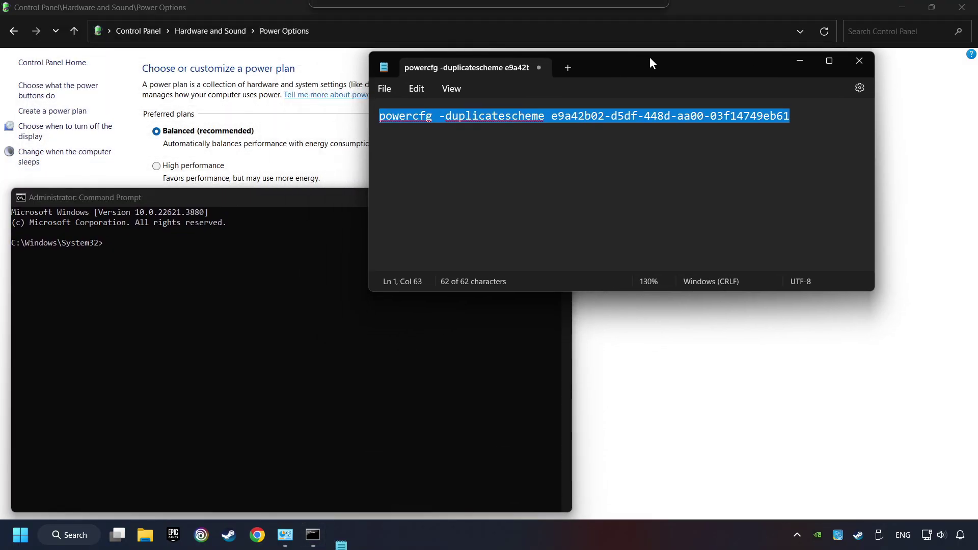
{"action": "left_click_drag", "start_coordinate": [659, 57], "coordinate": [761, 36]}
{"action": "right_click", "coordinate": [694, 87]}
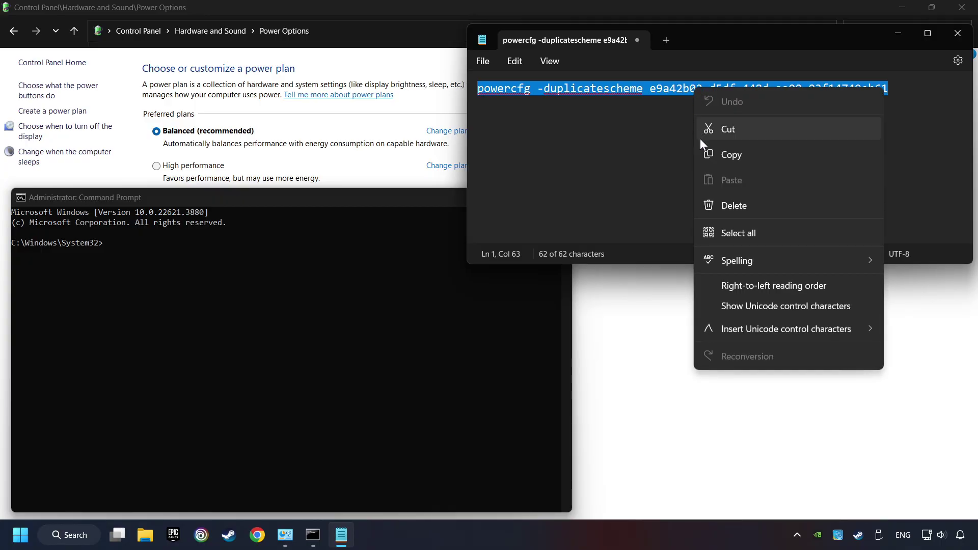
{"action": "left_click", "coordinate": [712, 153]}
- Run powercfg -duplicatescheme in the console to create the Ultimate Performance scheme, then close Notepad
{"action": "right_click", "coordinate": [189, 196]}
{"action": "mouse_move", "coordinate": [230, 290]}
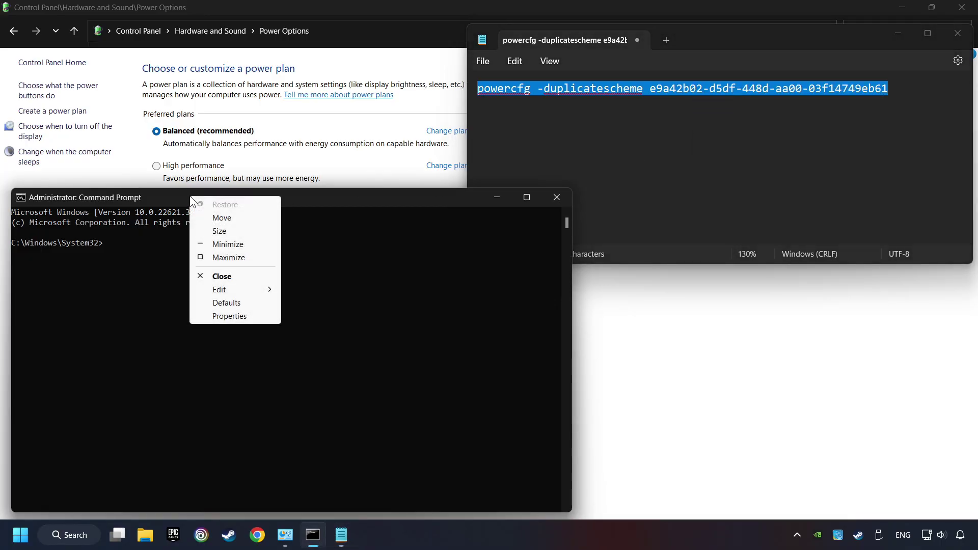
{"action": "left_click", "coordinate": [337, 314]}
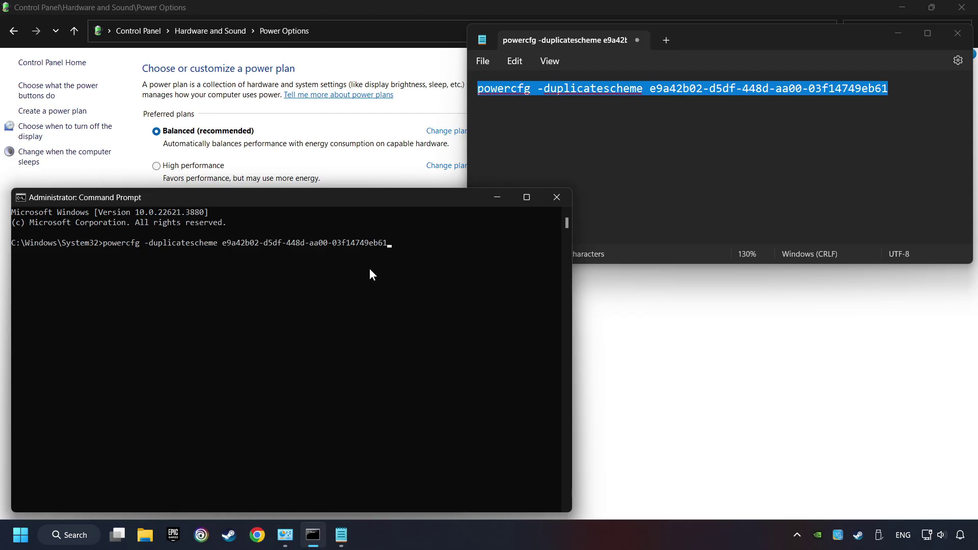
{"action": "key", "text": "Return"}
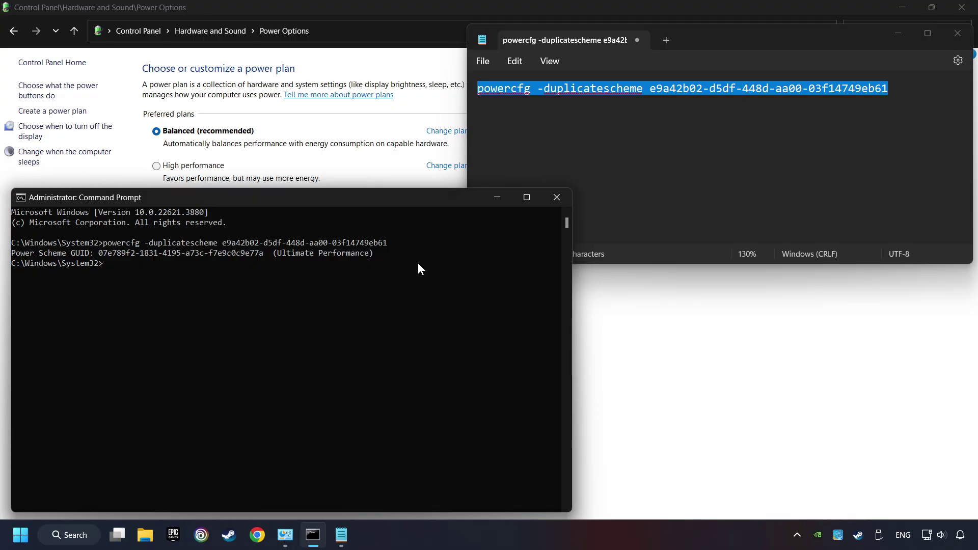
{"action": "key", "text": "alt+F4"}
{"action": "left_click_drag", "start_coordinate": [447, 203], "coordinate": [670, 153]}
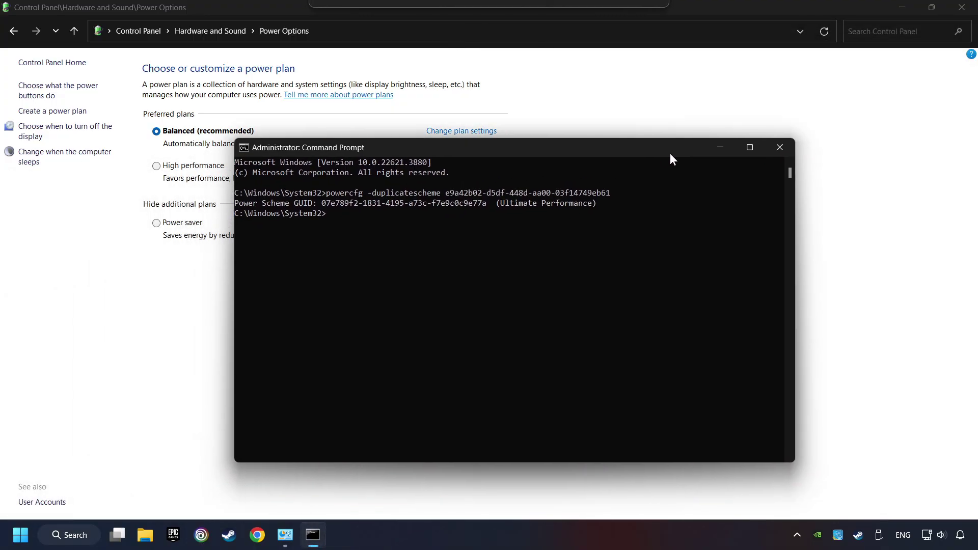
- Refresh Power Options, make Ultimate Performance the active plan, and close Control Panel
{"action": "left_click", "coordinate": [782, 147]}
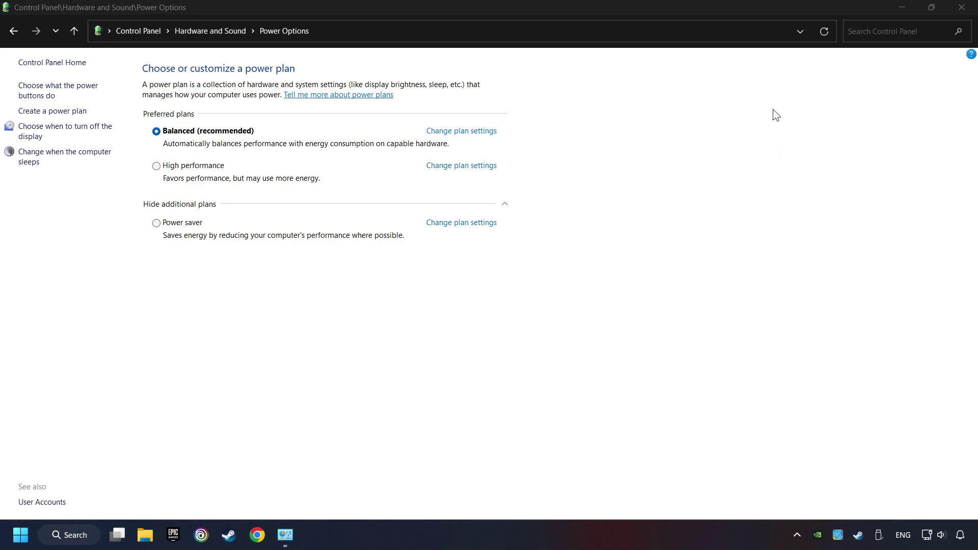
{"action": "left_click", "coordinate": [826, 31]}
{"action": "left_click", "coordinate": [188, 206]}
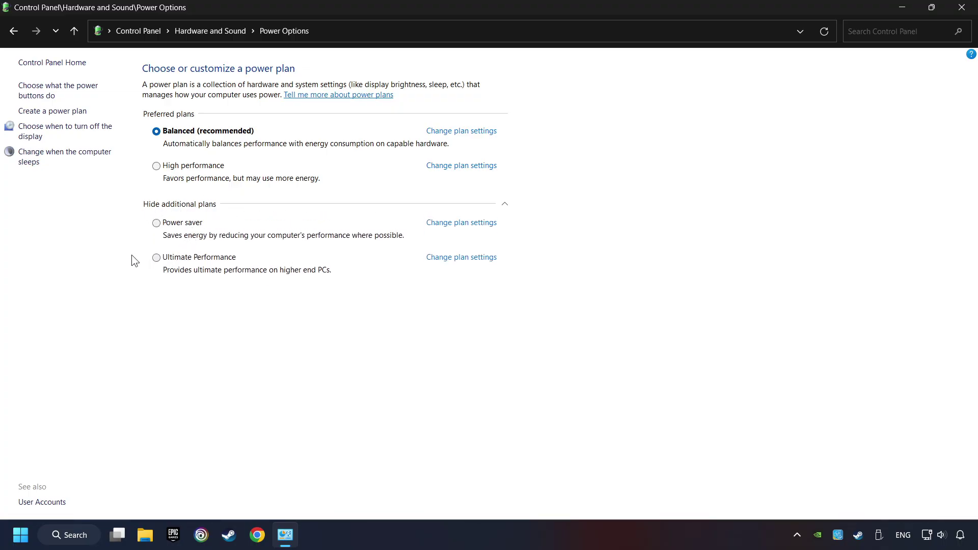
{"action": "left_click", "coordinate": [165, 260]}
{"action": "left_click", "coordinate": [961, 8]}
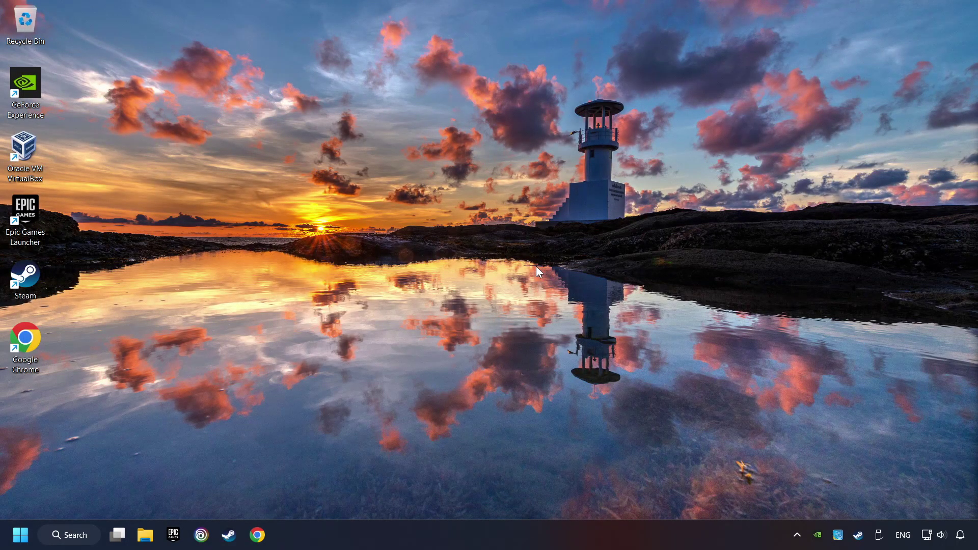
- Switch Game Mode on in Windows Settings and close Settings
{"action": "left_click", "coordinate": [72, 536]}
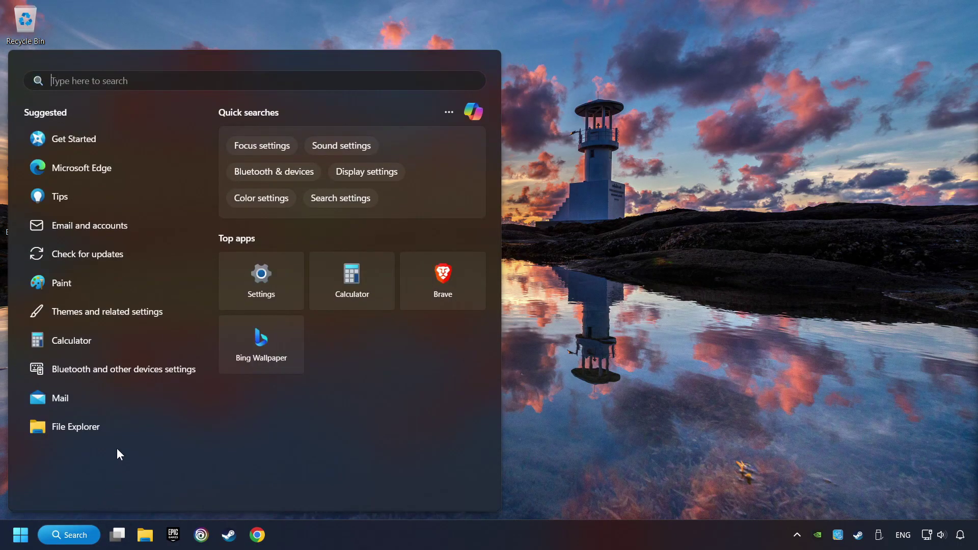
{"action": "type", "text": "game mode settings"}
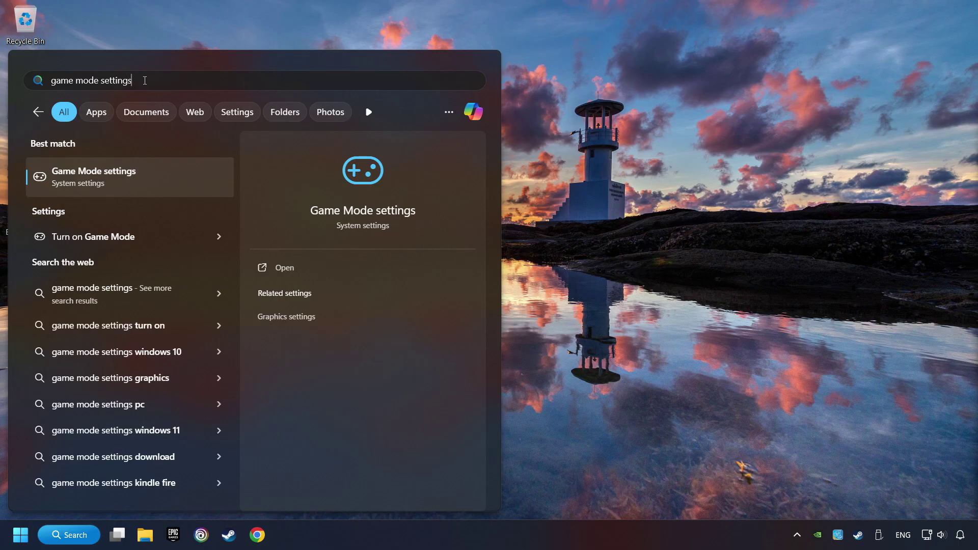
{"action": "left_click", "coordinate": [199, 182]}
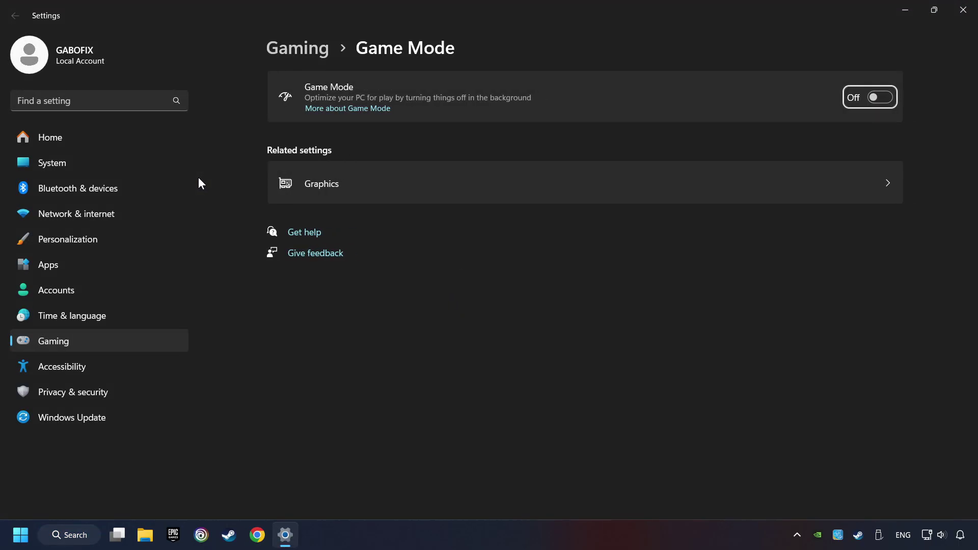
{"action": "left_click", "coordinate": [879, 97]}
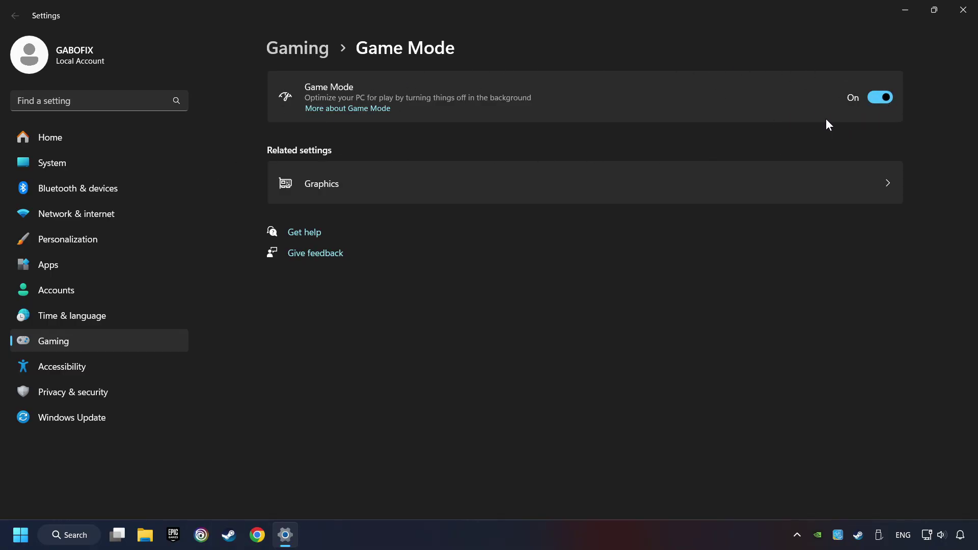
{"action": "left_click", "coordinate": [963, 10]}
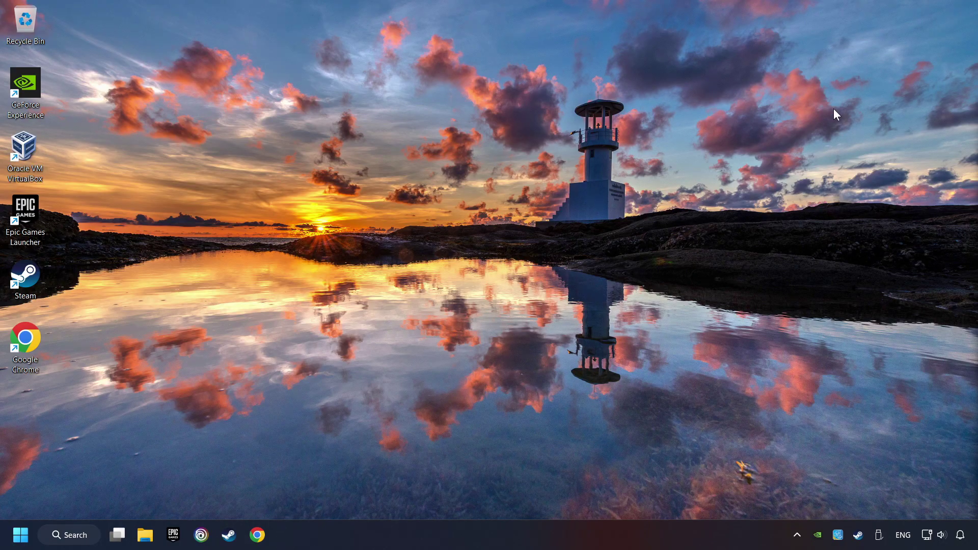
- Reach Cleanup recommendations in Storage settings
{"action": "left_click", "coordinate": [75, 535]}
{"action": "type", "text": "sto"}
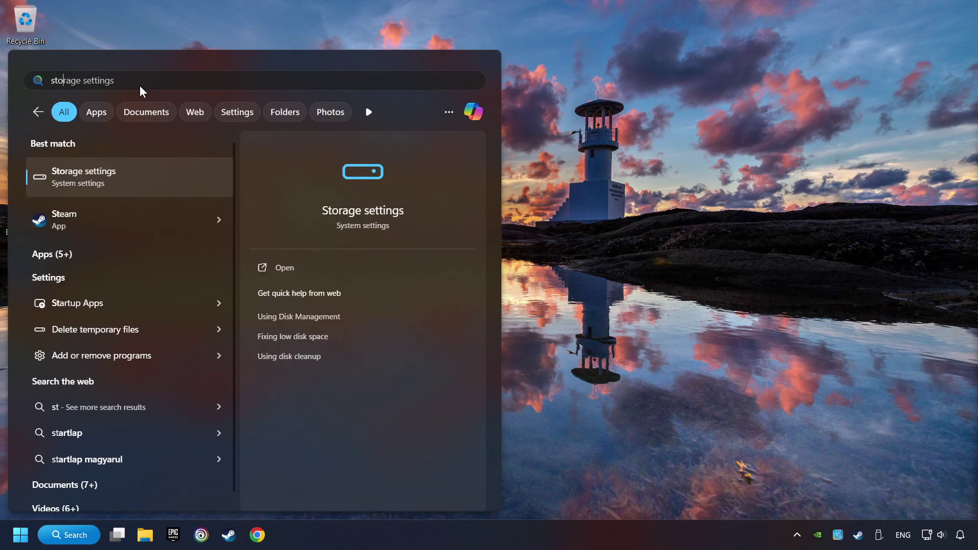
{"action": "type", "text": "rage"}
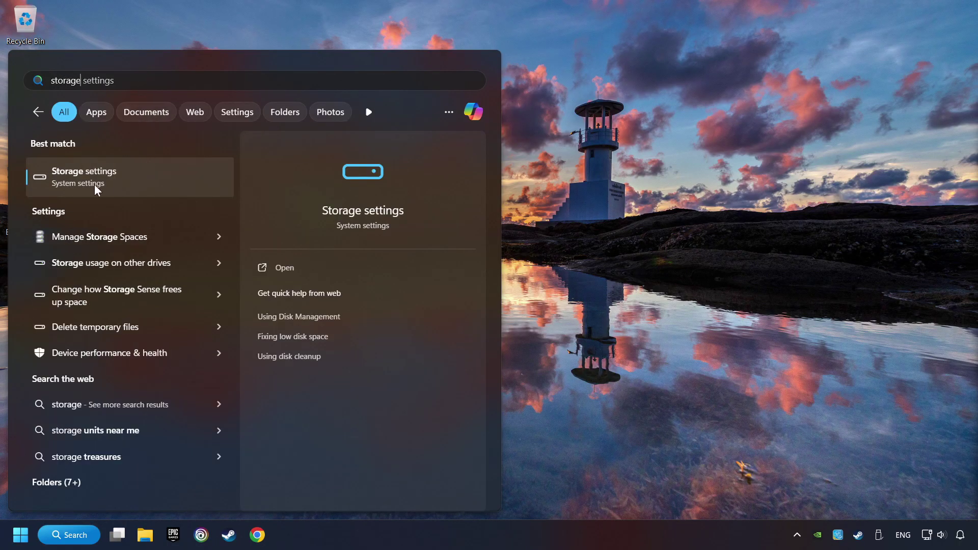
{"action": "left_click", "coordinate": [179, 175]}
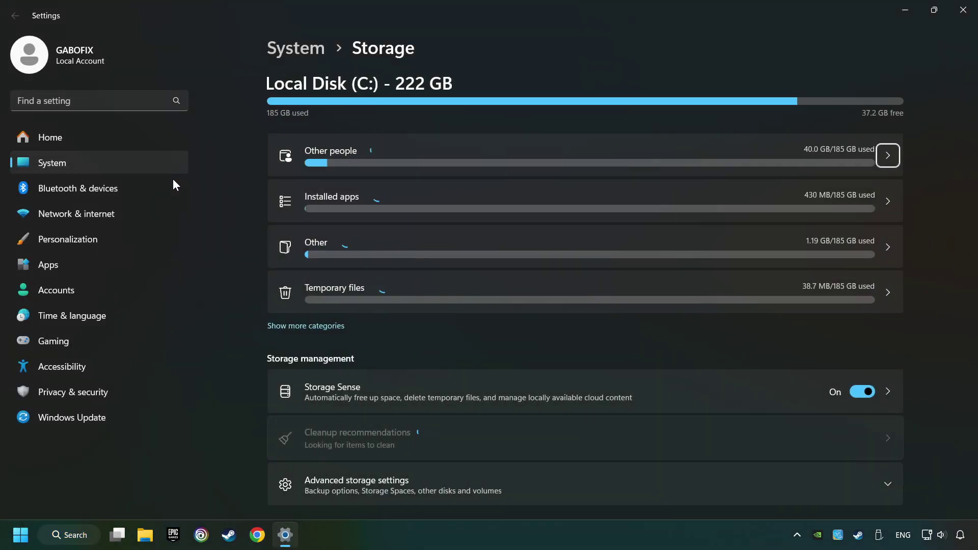
{"action": "scroll", "coordinate": [238, 241], "scroll_direction": "down", "scroll_amount": 2}
{"action": "scroll", "coordinate": [238, 241], "scroll_direction": "down", "scroll_amount": 2}
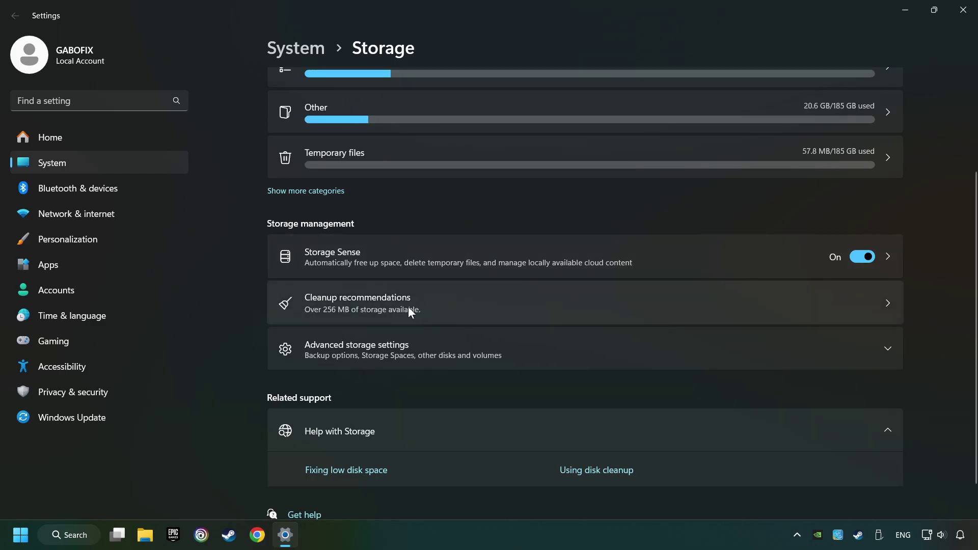
{"action": "left_click", "coordinate": [487, 302]}
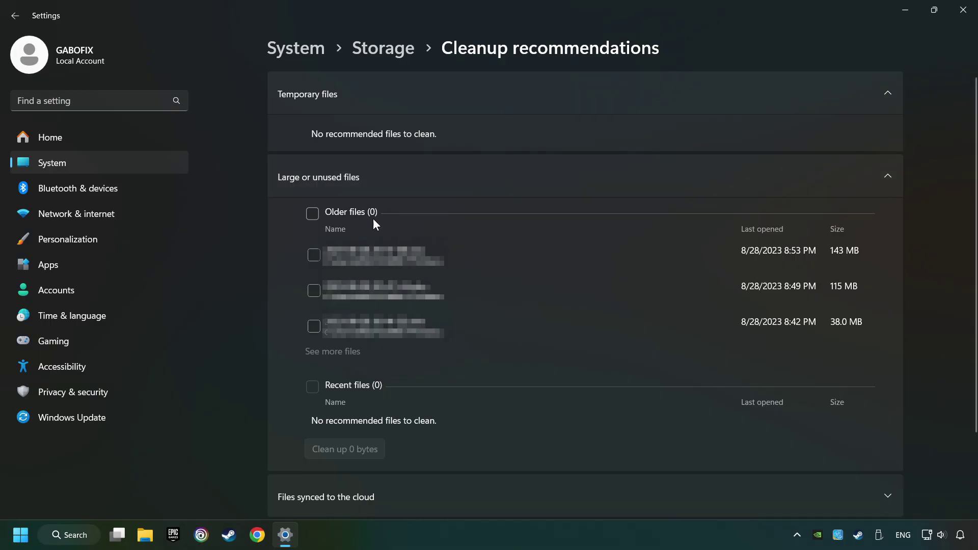
- Permanently delete the marked 115 MB older file via cleanup and close Settings
{"action": "left_click", "coordinate": [314, 291]}
{"action": "scroll", "coordinate": [328, 355], "scroll_direction": "down", "scroll_amount": 2}
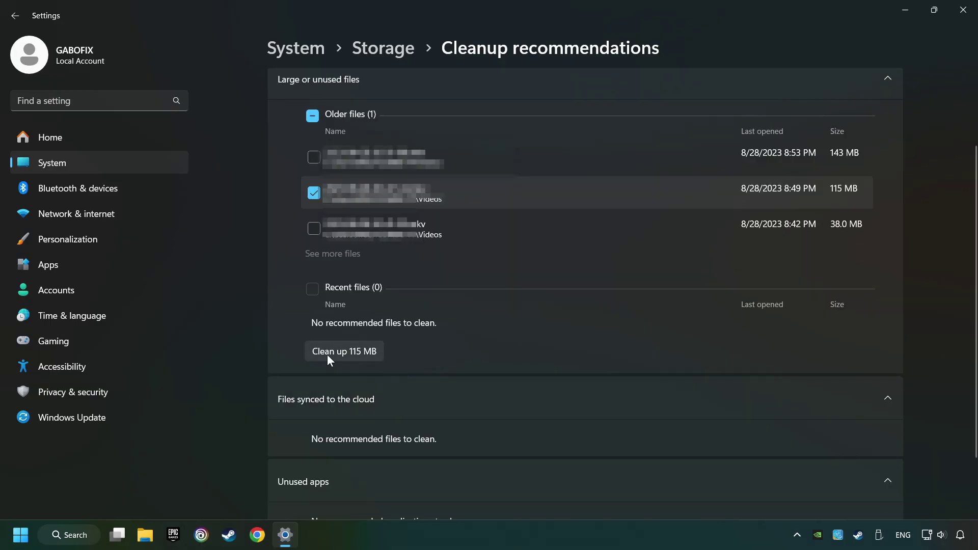
{"action": "left_click", "coordinate": [368, 354]}
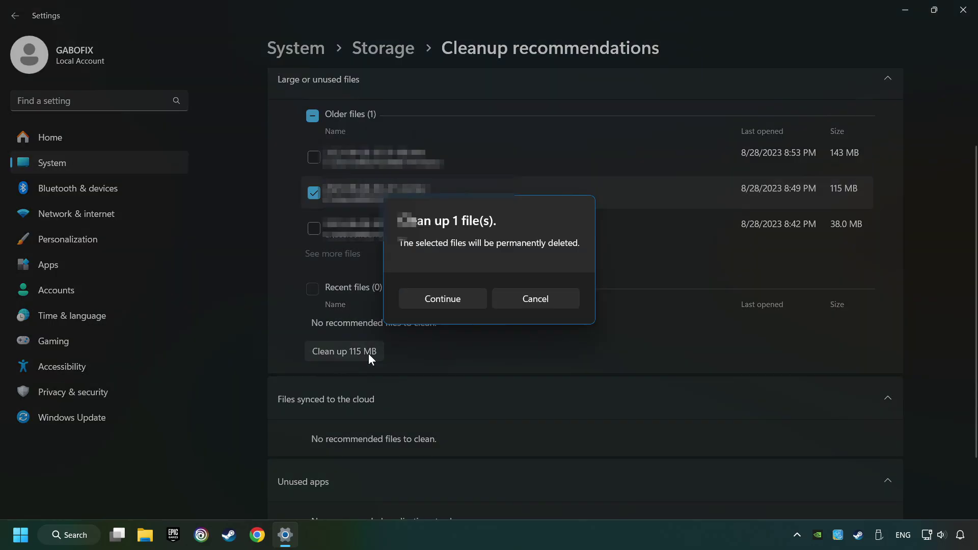
{"action": "left_click", "coordinate": [439, 298]}
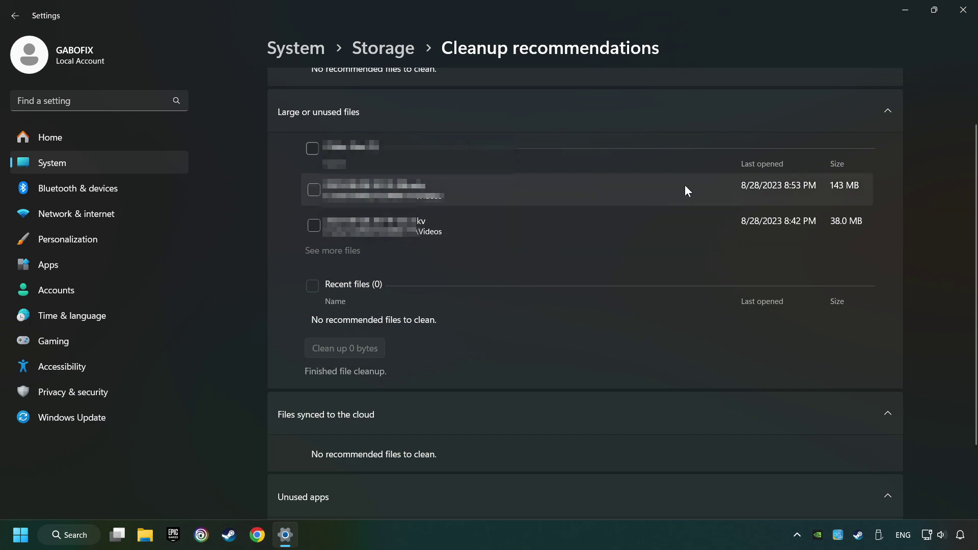
{"action": "left_click", "coordinate": [965, 11]}
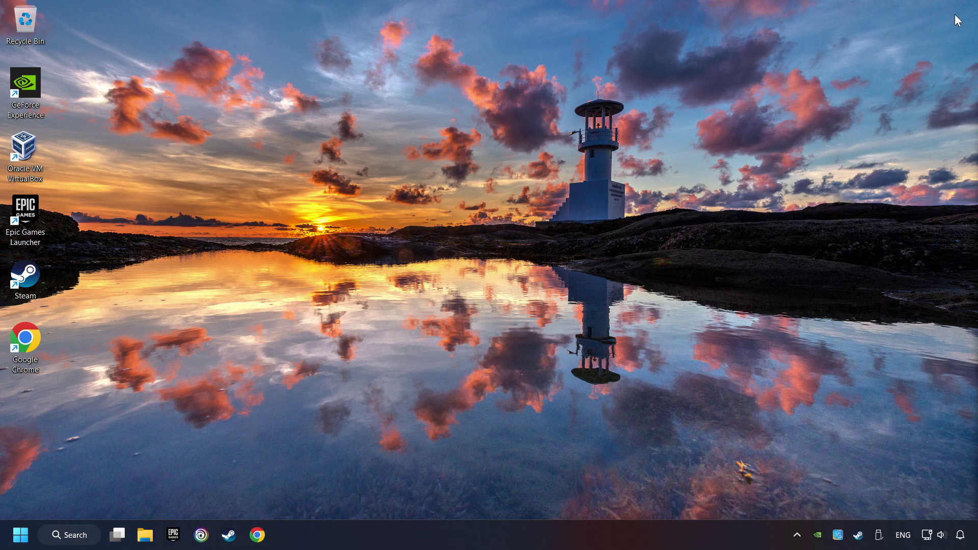
- Delete everything in the %temp% folder, skipping the in-use files, and close Explorer
{"action": "left_click", "coordinate": [70, 535]}
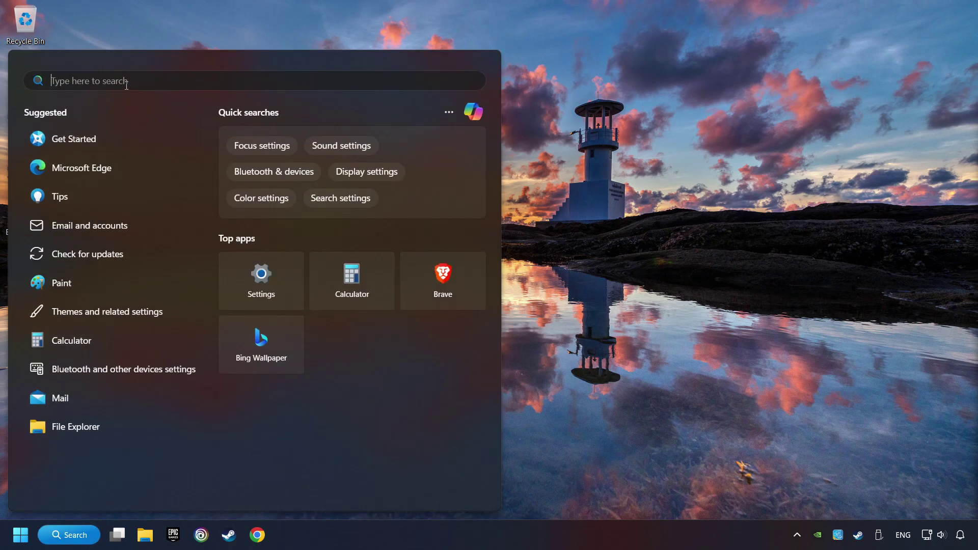
{"action": "type", "text": "%temp%"}
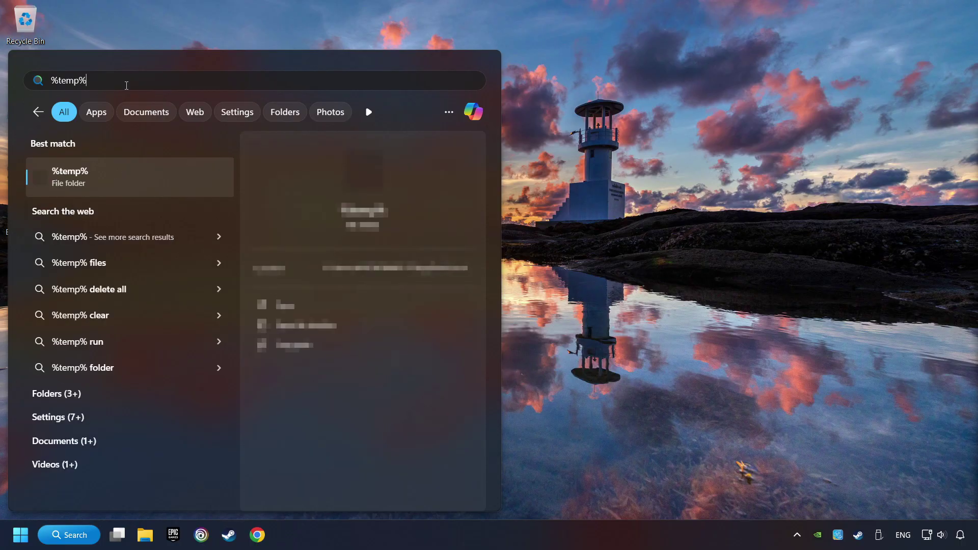
{"action": "left_click", "coordinate": [181, 179]}
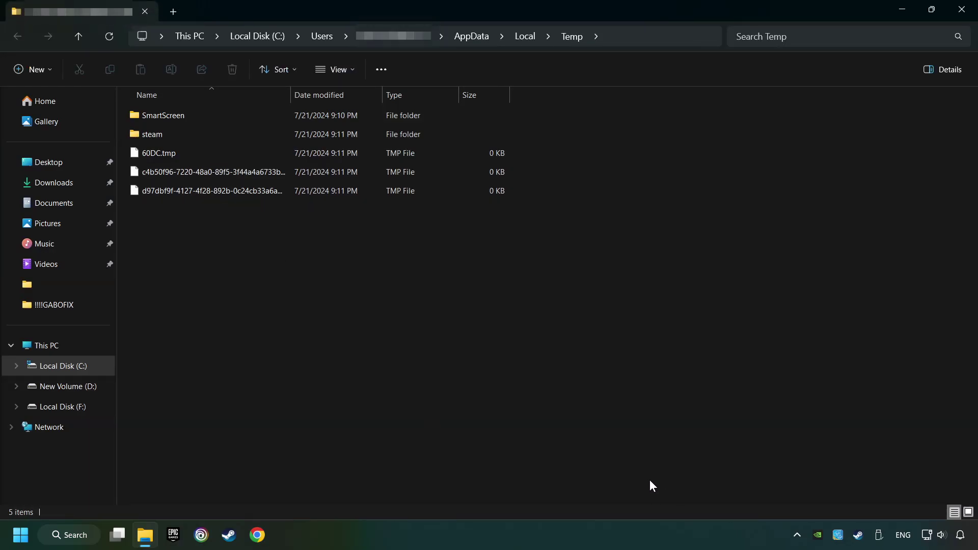
{"action": "left_click_drag", "start_coordinate": [648, 481], "coordinate": [162, 92]}
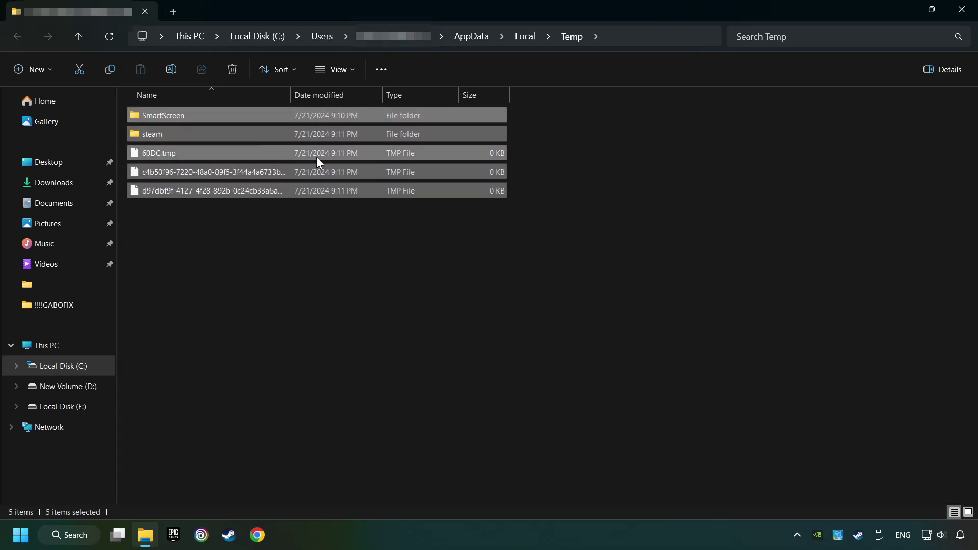
{"action": "right_click", "coordinate": [382, 151]}
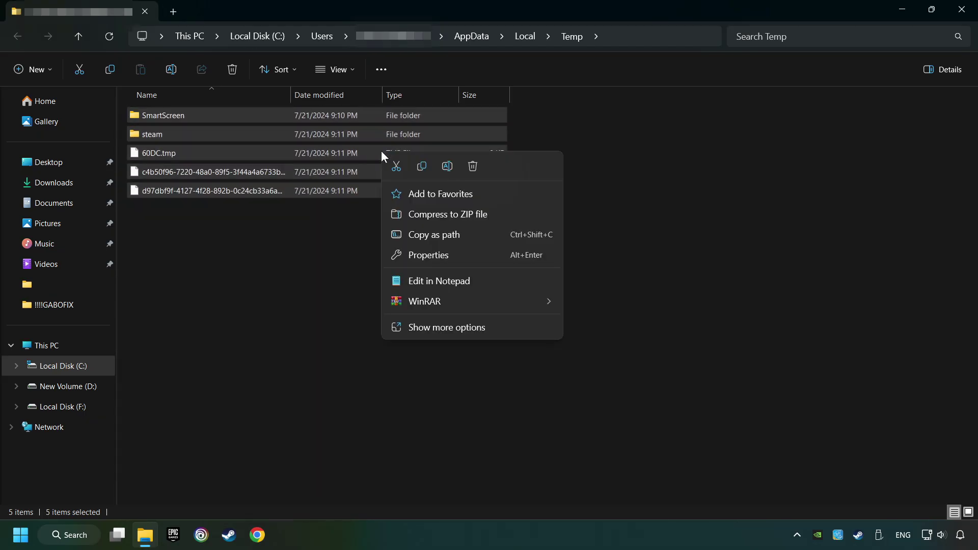
{"action": "left_click", "coordinate": [472, 167]}
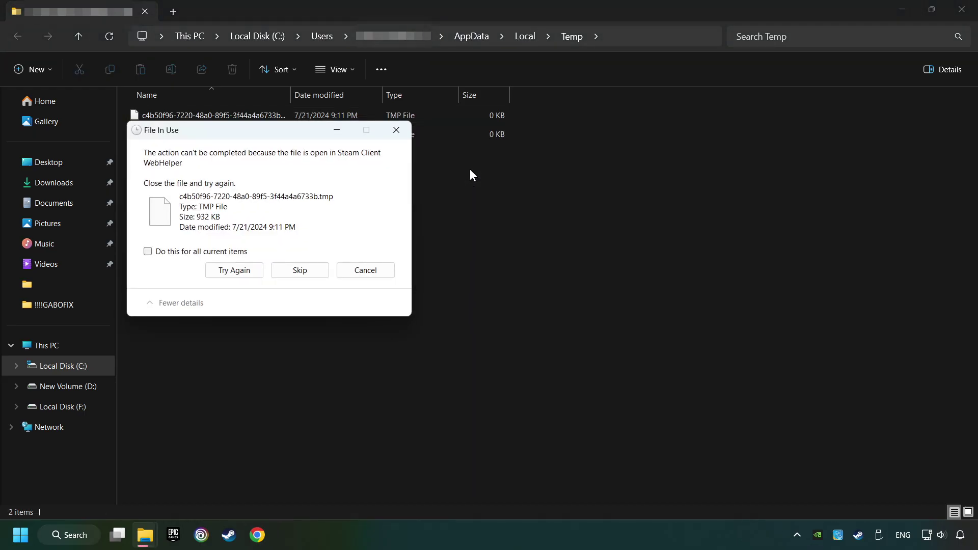
{"action": "left_click", "coordinate": [230, 252]}
{"action": "left_click", "coordinate": [300, 271]}
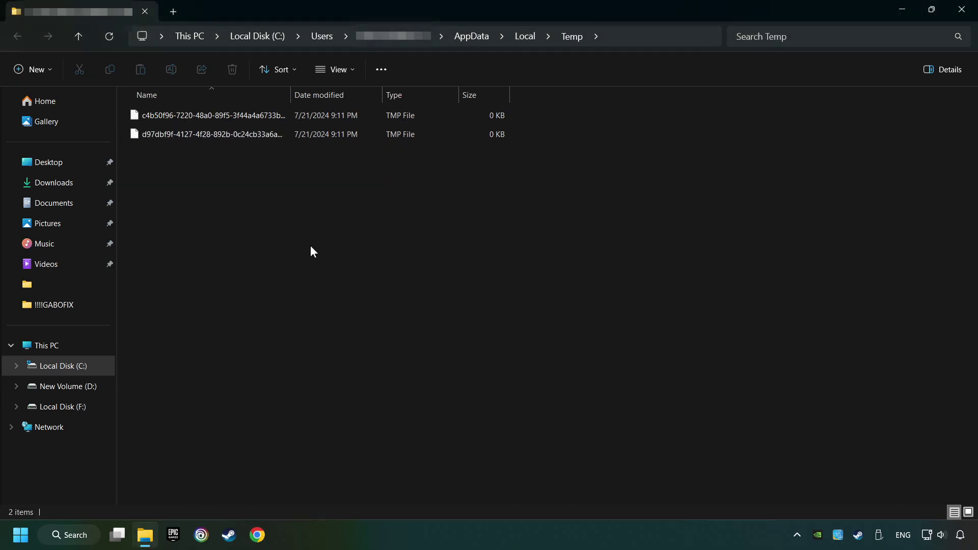
{"action": "left_click", "coordinate": [953, 15]}
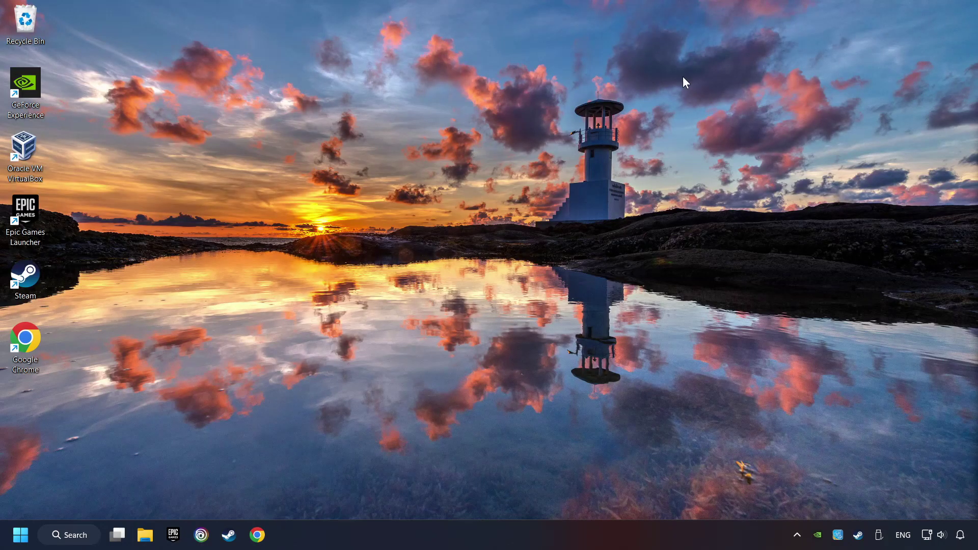
- Empty the Recycle Bin from the desktop
{"action": "right_click", "coordinate": [34, 29]}
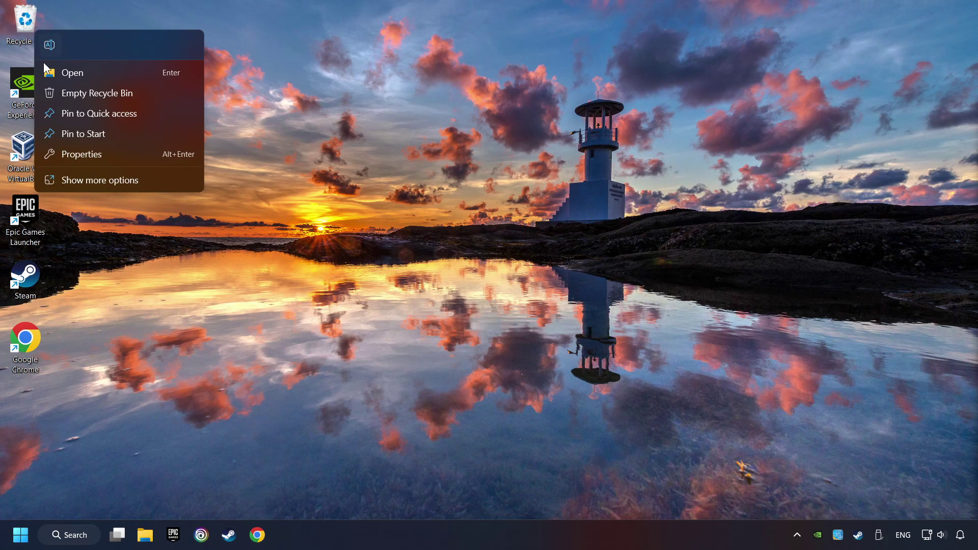
{"action": "left_click", "coordinate": [54, 91]}
{"action": "left_click", "coordinate": [536, 312]}
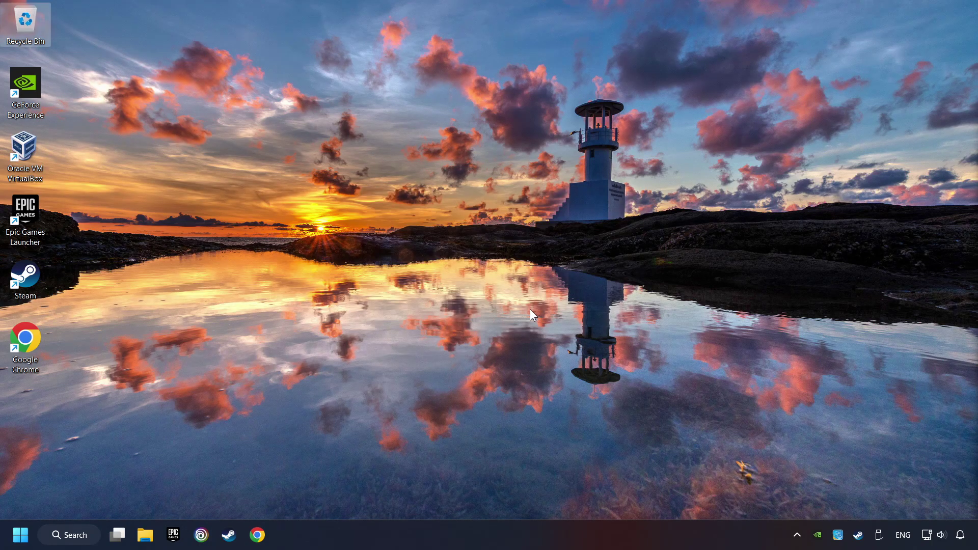
- Locate the NVIDIA GeForce GTX 1050 Ti under Display adapters in Device Manager
{"action": "left_click", "coordinate": [84, 538]}
{"action": "type", "text": "device manager"}
{"action": "left_click", "coordinate": [182, 183]}
{"action": "left_click_drag", "start_coordinate": [215, 40], "coordinate": [389, 98]}
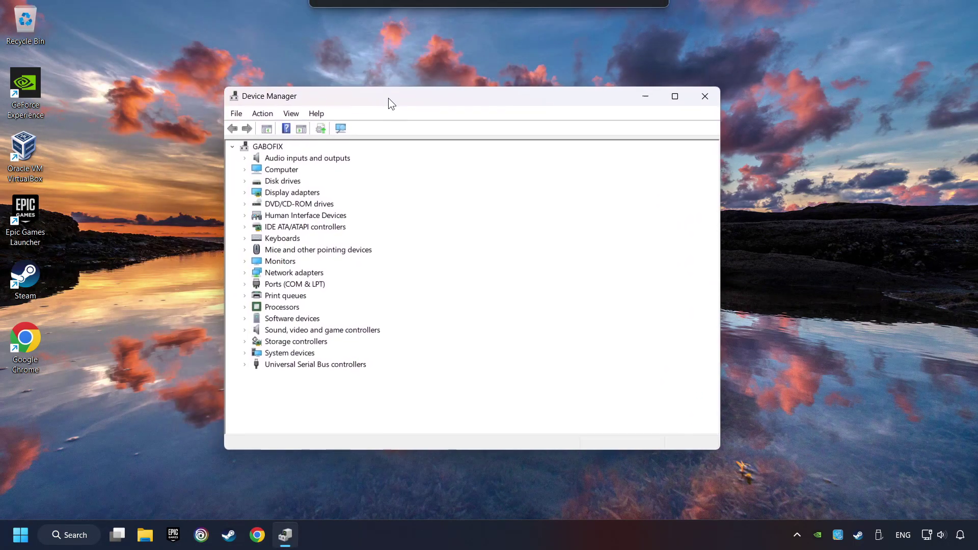
{"action": "left_click", "coordinate": [294, 191]}
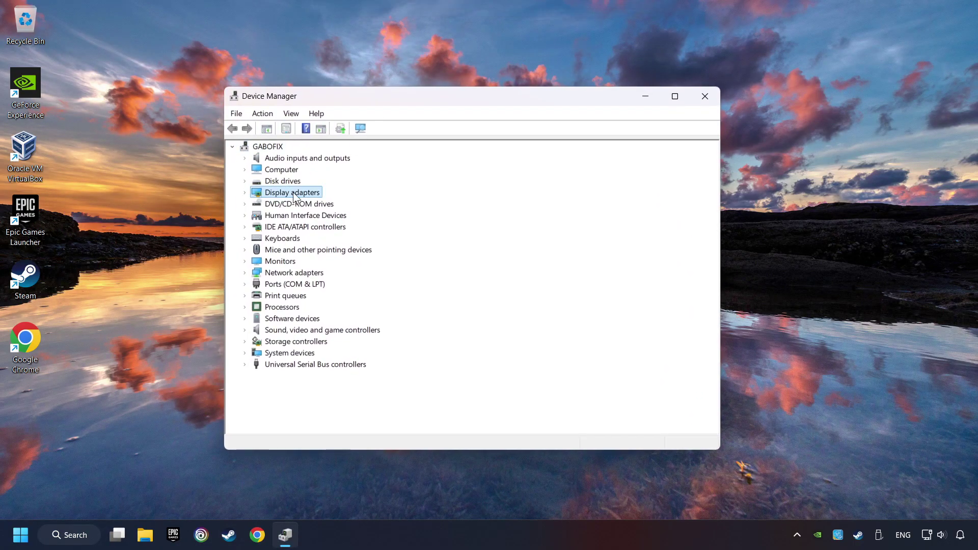
{"action": "left_click", "coordinate": [245, 193]}
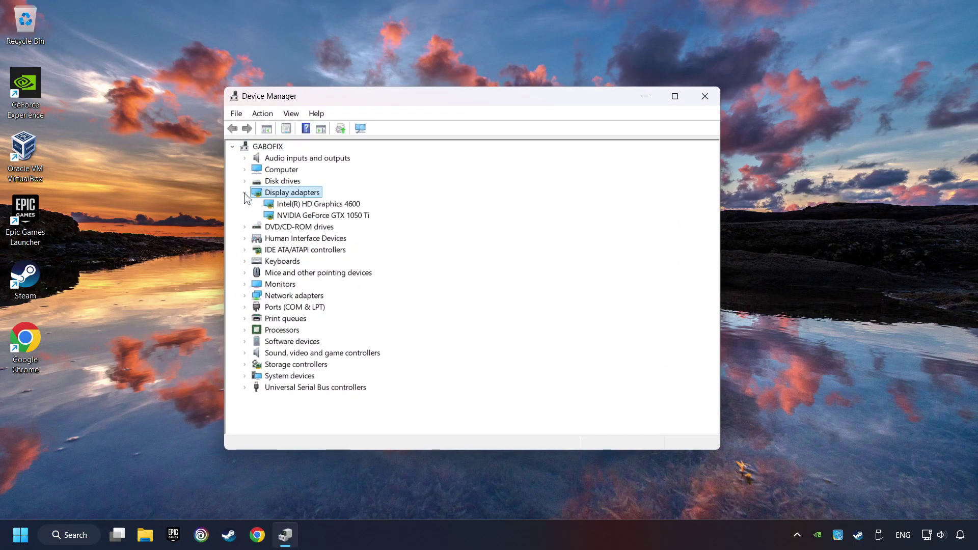
{"action": "left_click", "coordinate": [297, 216]}
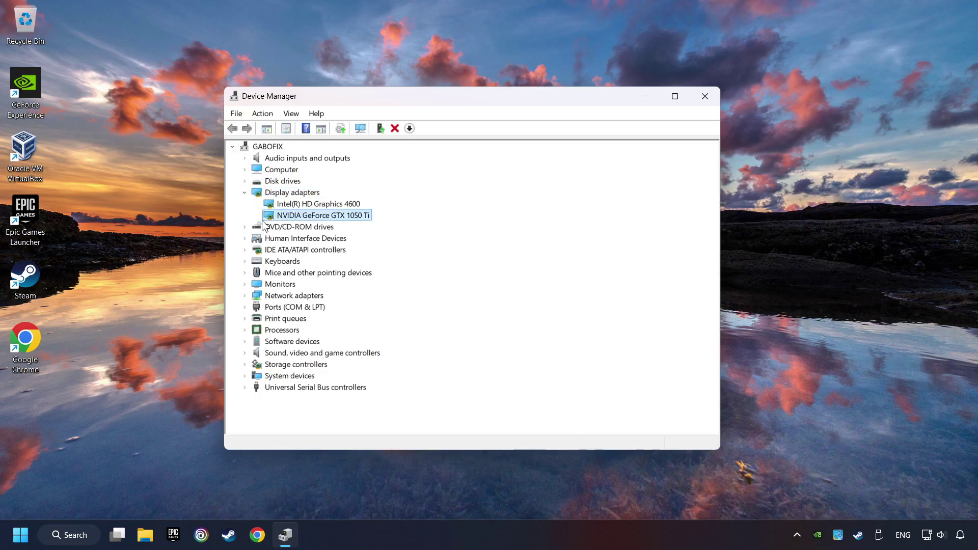
- Search automatically for an updated NVIDIA driver, confirming the best one is already installed
{"action": "right_click", "coordinate": [313, 217]}
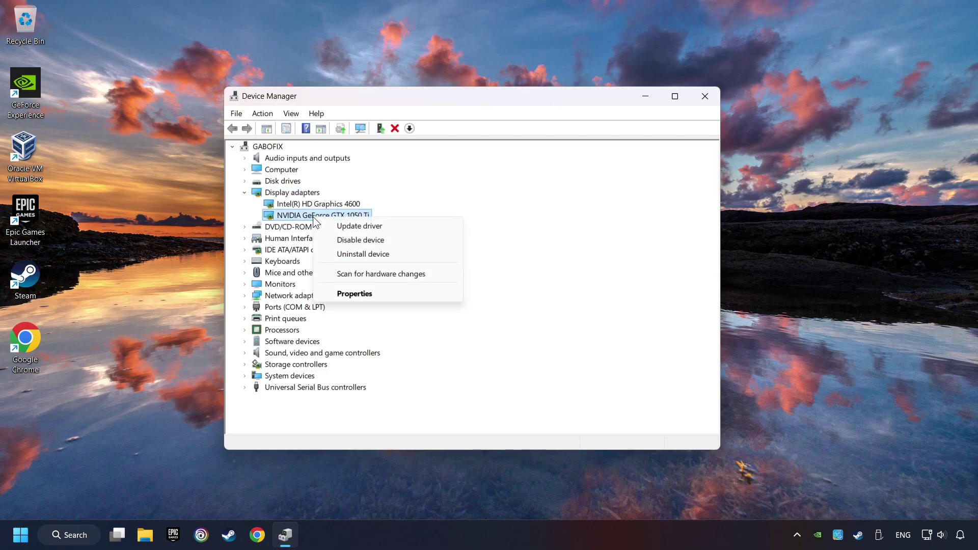
{"action": "left_click", "coordinate": [391, 226]}
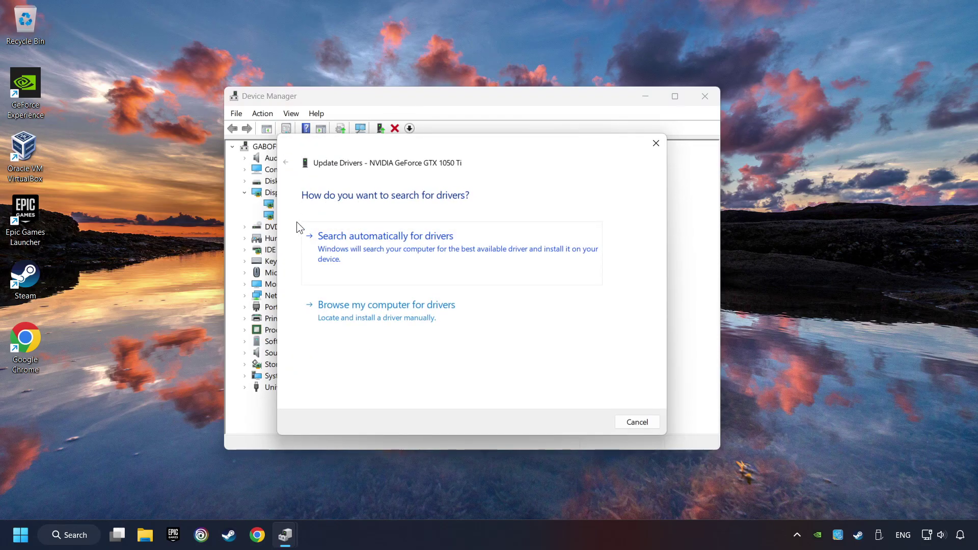
{"action": "left_click", "coordinate": [408, 241]}
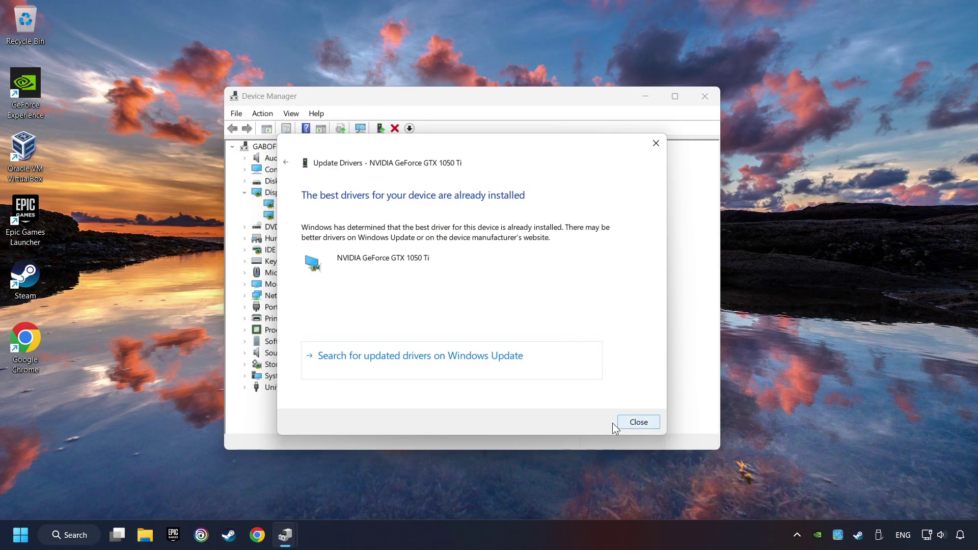
{"action": "left_click", "coordinate": [639, 423]}
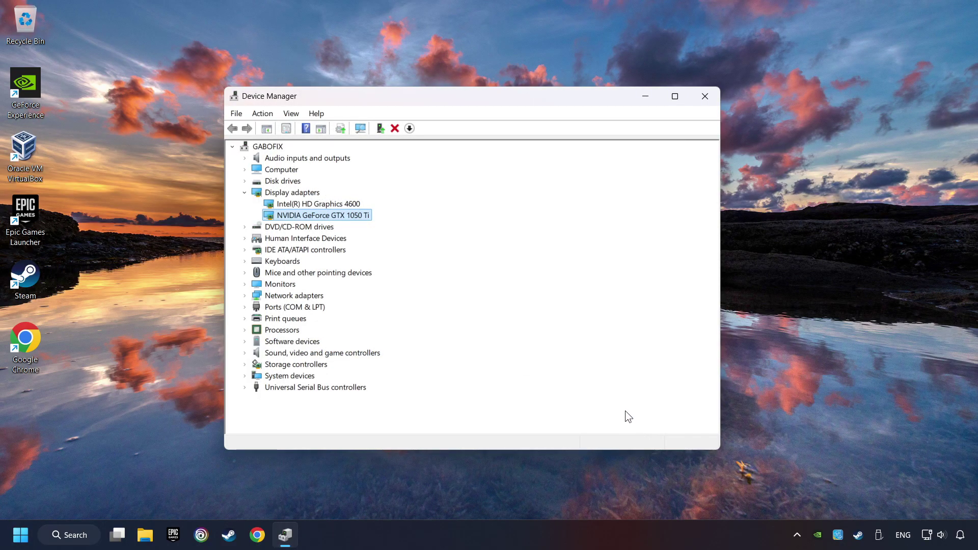
- Close Device Manager and reach NVIDIA's Official GeForce Drivers page through a Google search in Chrome
{"action": "left_click", "coordinate": [705, 101]}
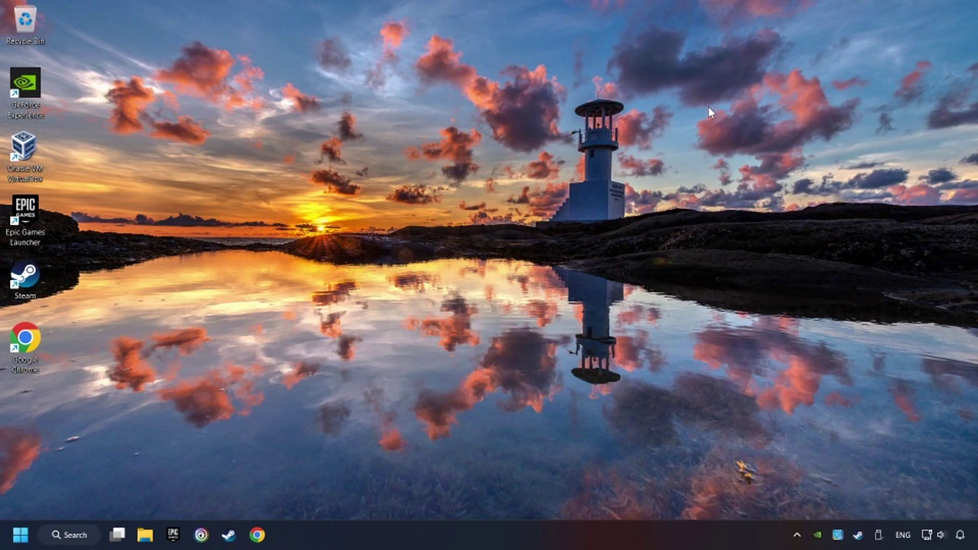
{"action": "left_click", "coordinate": [258, 536]}
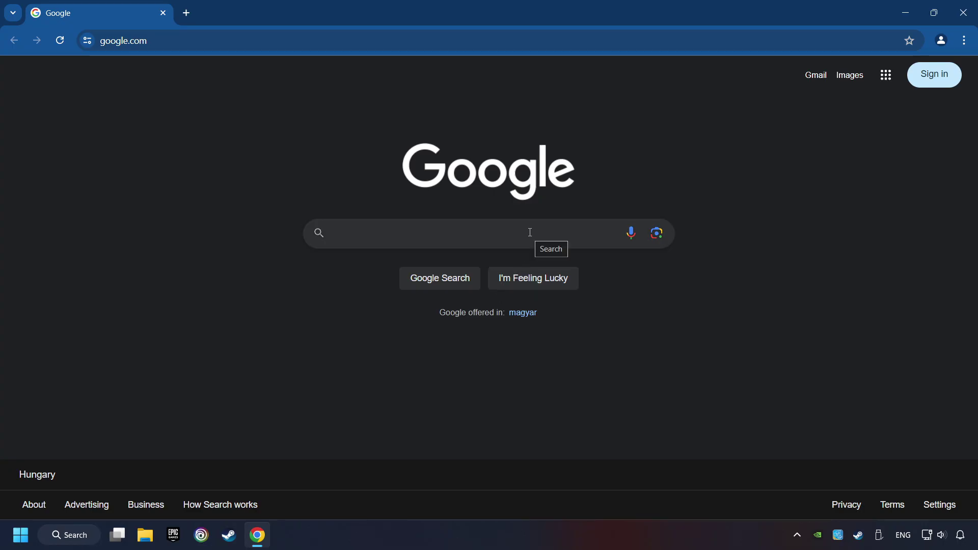
{"action": "left_click", "coordinate": [530, 232]}
{"action": "type", "text": "n"}
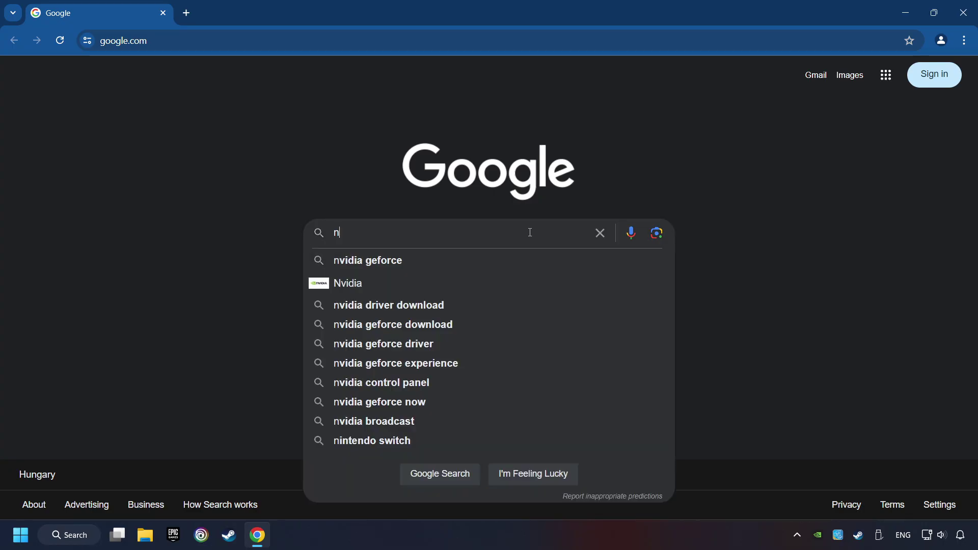
{"action": "type", "text": "vidia geforce driver download"}
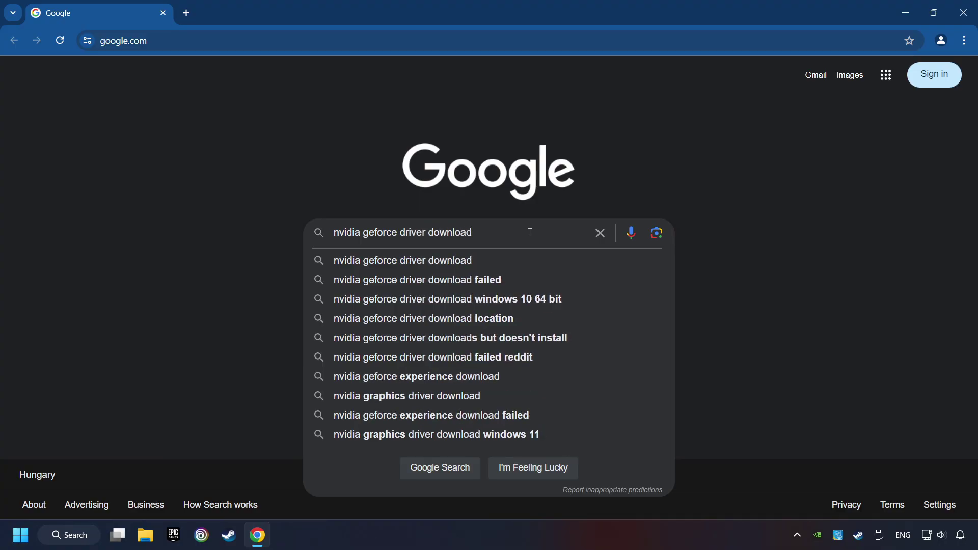
{"action": "key", "text": "Return"}
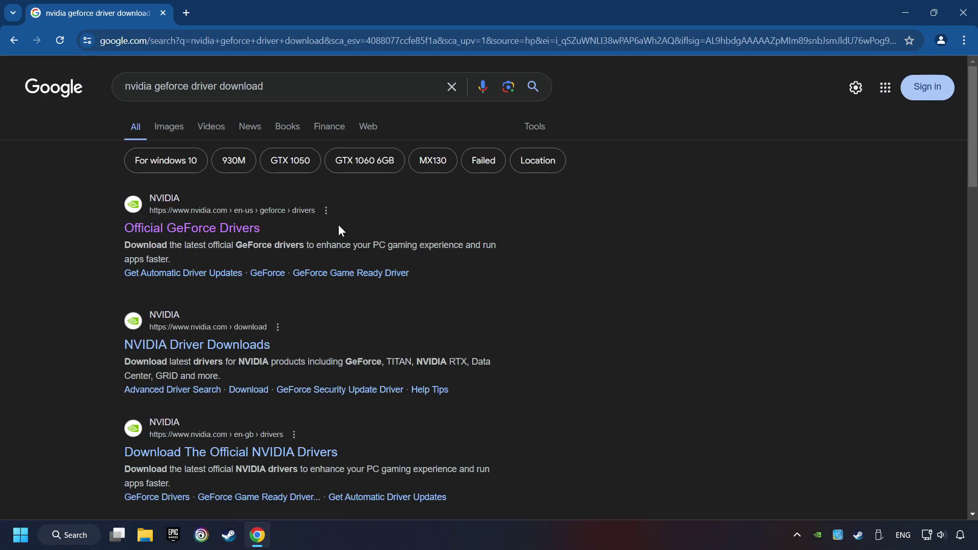
{"action": "left_click", "coordinate": [205, 227]}
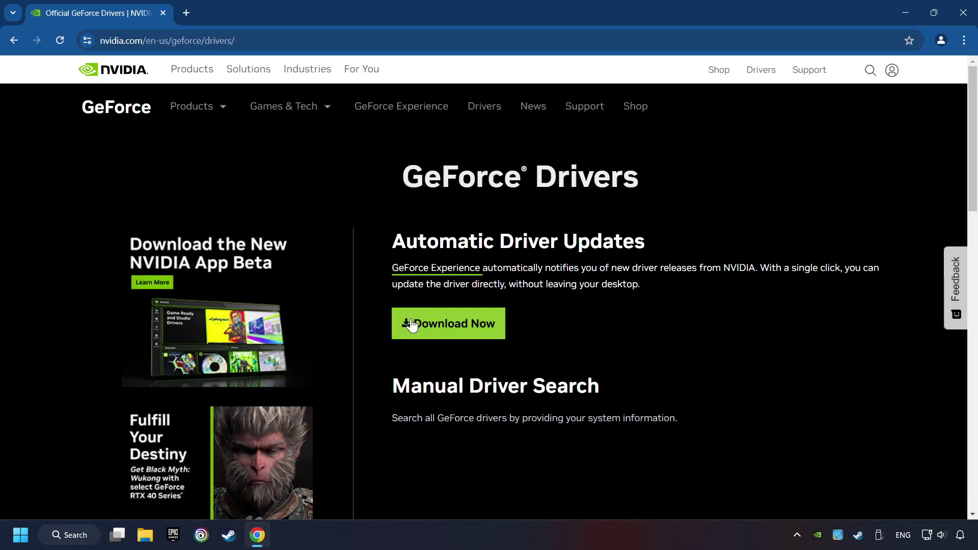
- Download and launch the GeForce Experience installer, then close Chrome
{"action": "left_click", "coordinate": [458, 331]}
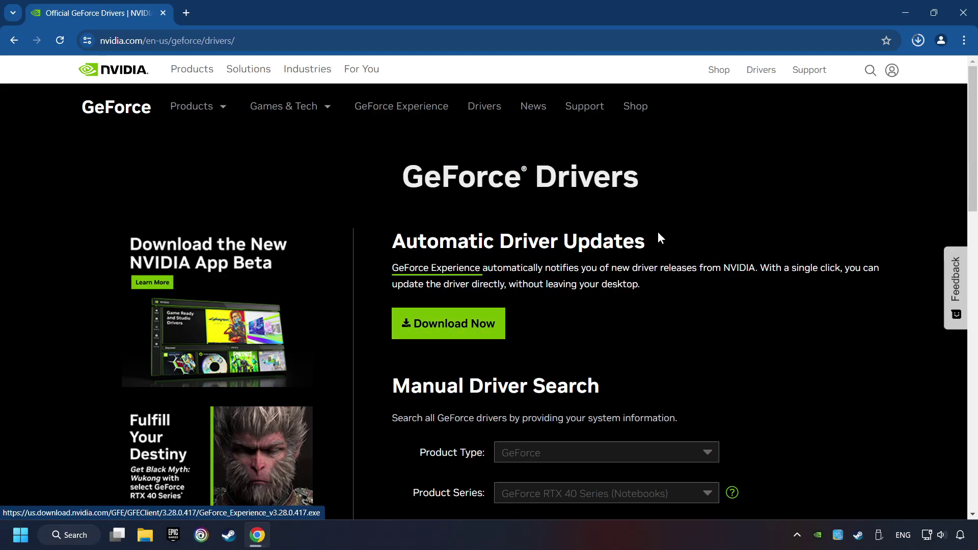
{"action": "left_click", "coordinate": [918, 40]}
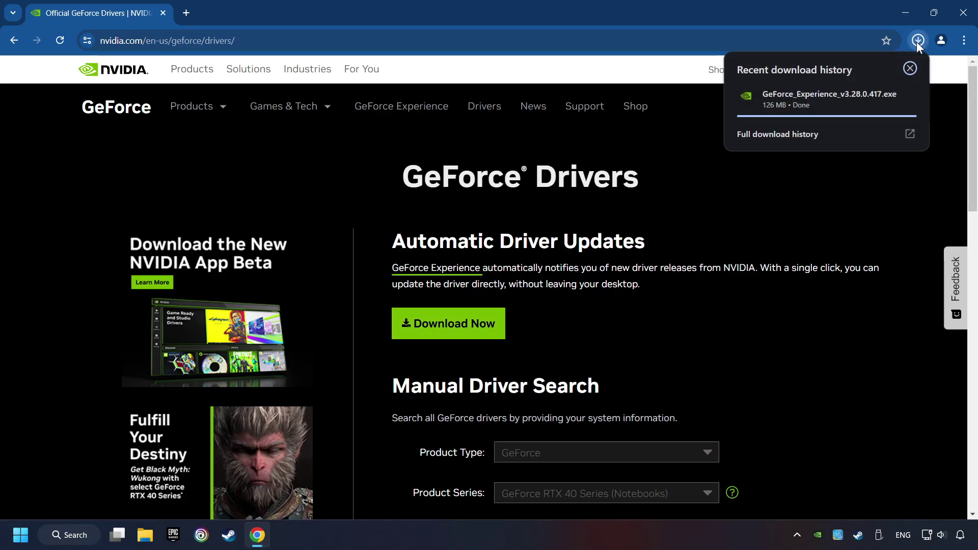
{"action": "left_click", "coordinate": [825, 101]}
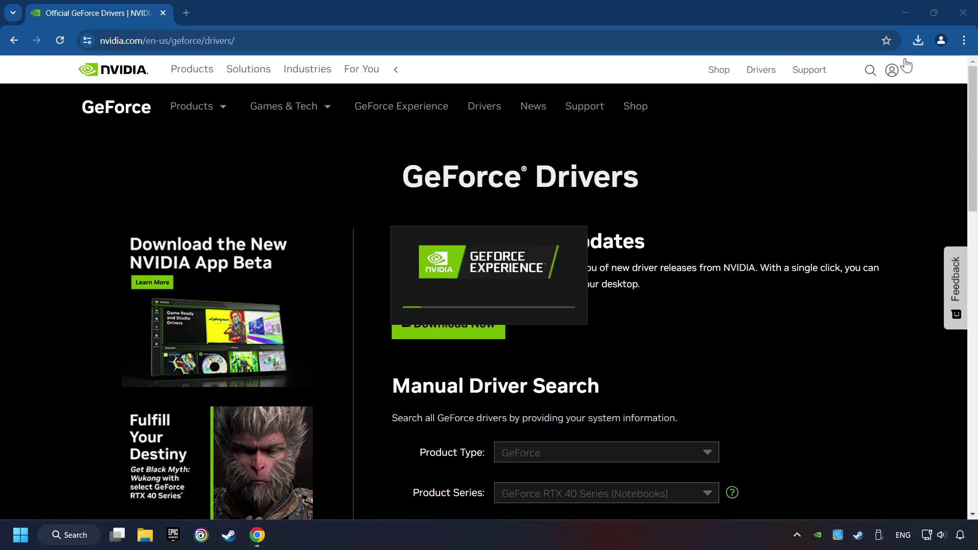
{"action": "left_click", "coordinate": [962, 14]}
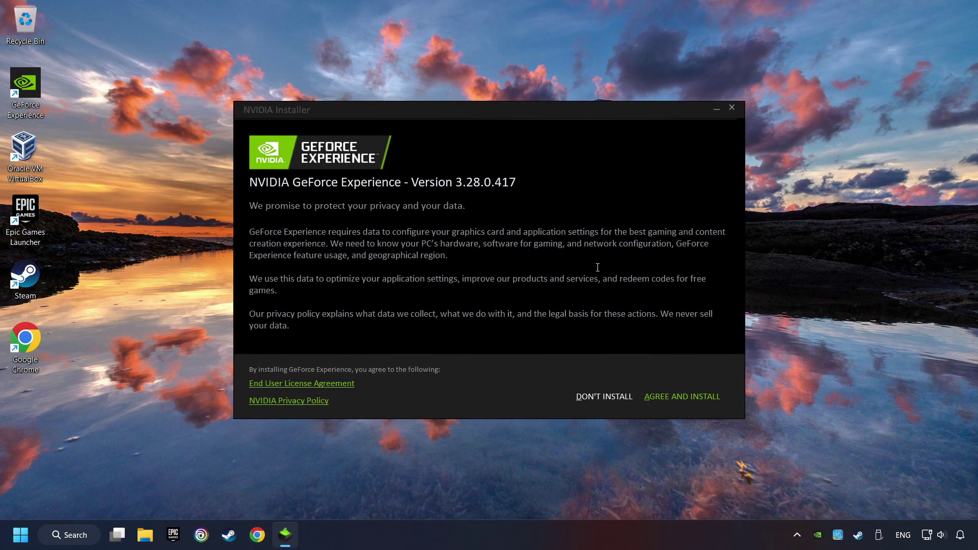
- Install GeForce Experience, confirm Game Ready driver 556.12 is current, and close the app
{"action": "left_click", "coordinate": [694, 398]}
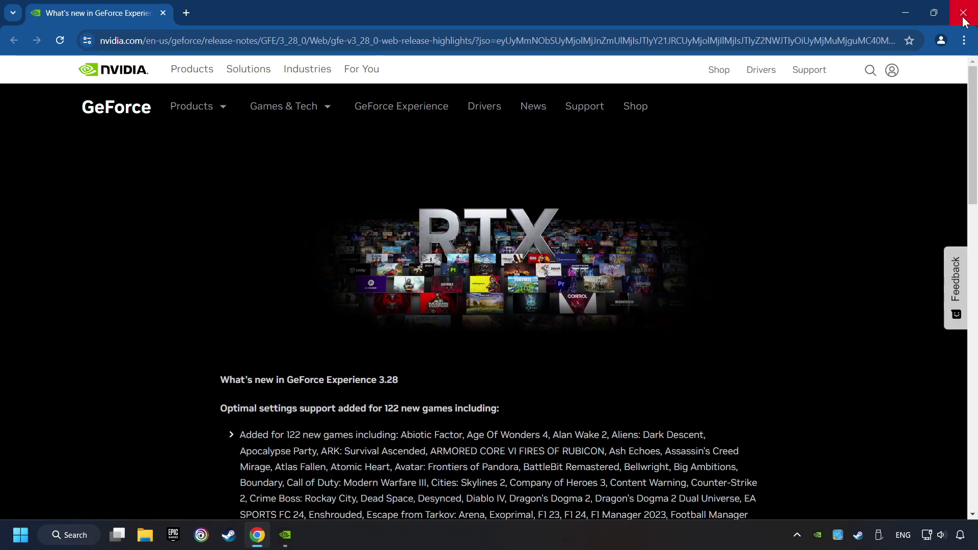
{"action": "left_click", "coordinate": [964, 12]}
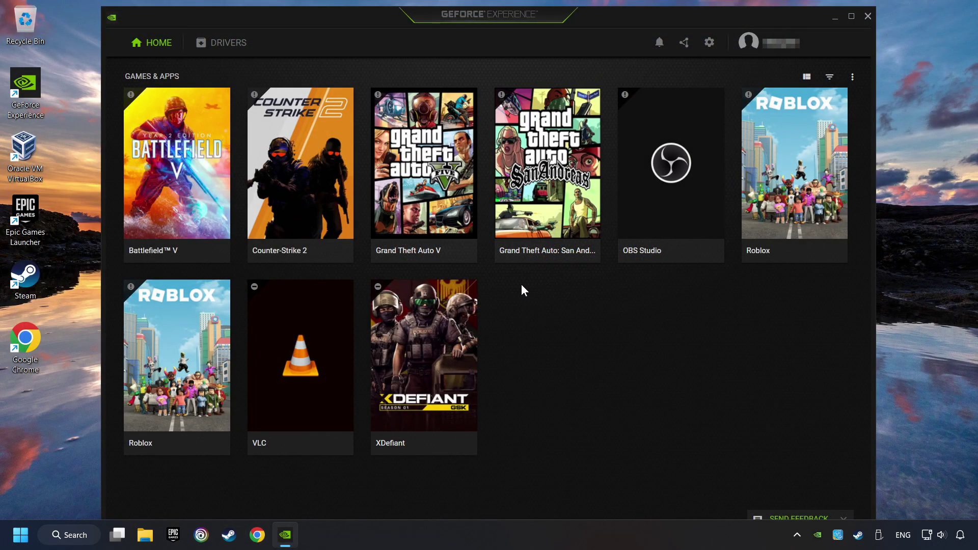
{"action": "left_click", "coordinate": [228, 46]}
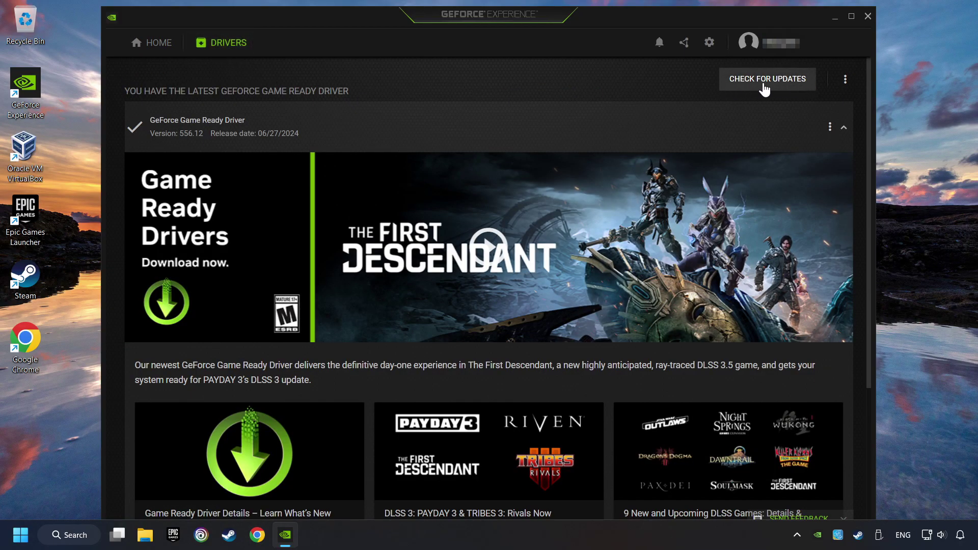
{"action": "left_click", "coordinate": [780, 88]}
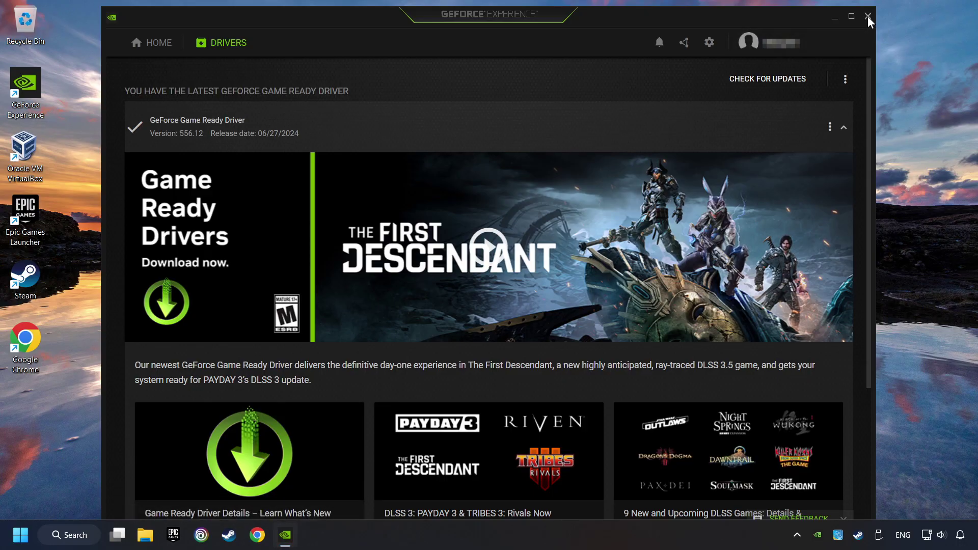
{"action": "left_click", "coordinate": [868, 18]}
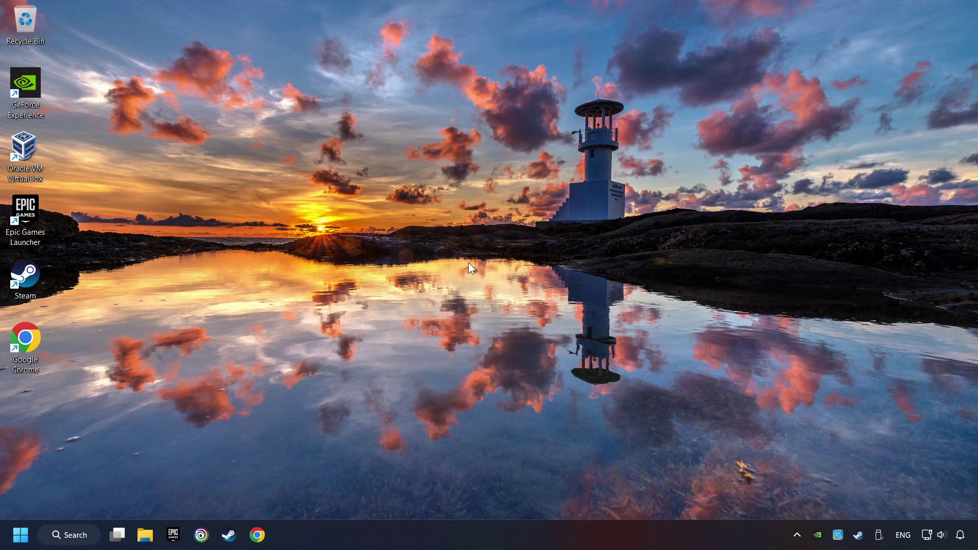
- Reach the GAME.exe entry in Graphics settings after cancelling the add-program picker
{"action": "left_click", "coordinate": [86, 536]}
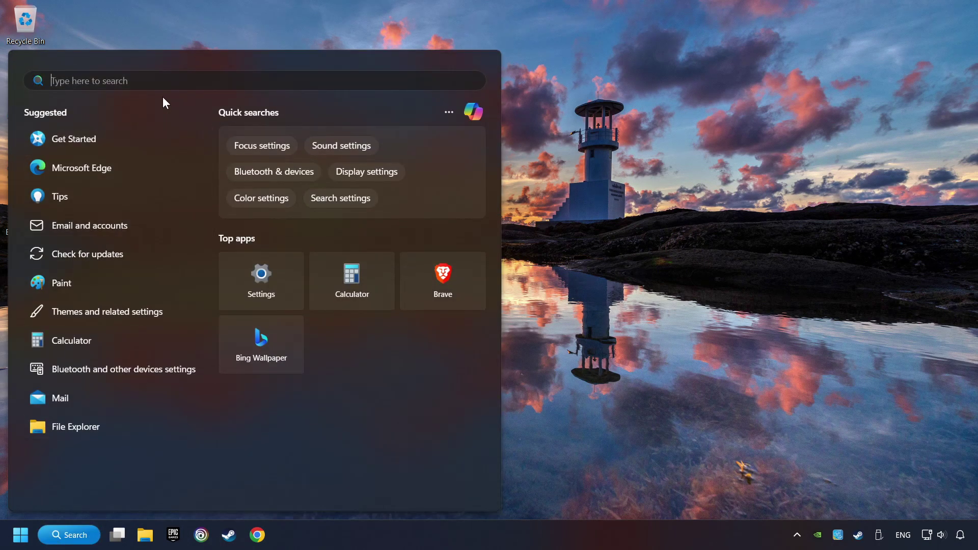
{"action": "type", "text": "graphics settings"}
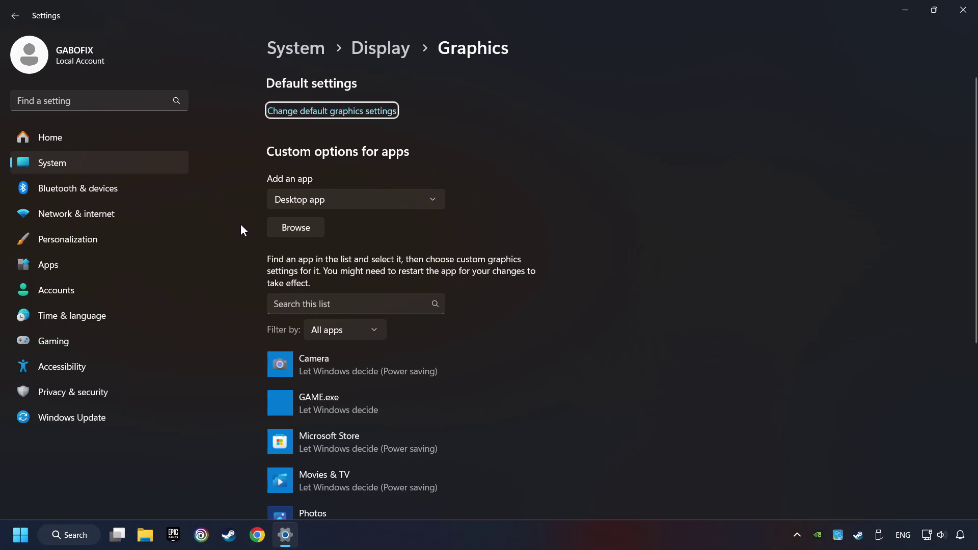
{"action": "scroll", "coordinate": [240, 229], "scroll_direction": "down", "scroll_amount": 3}
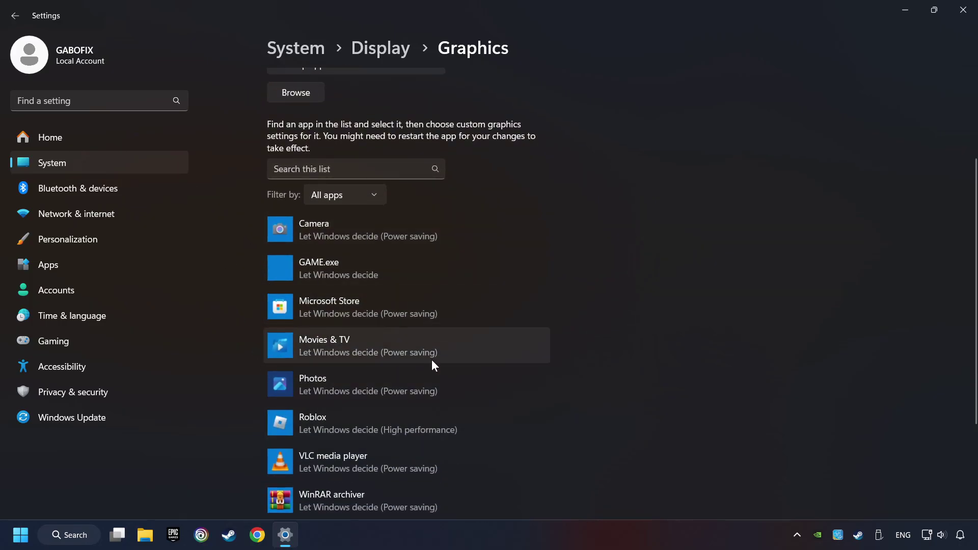
{"action": "scroll", "coordinate": [232, 277], "scroll_direction": "up", "scroll_amount": 3}
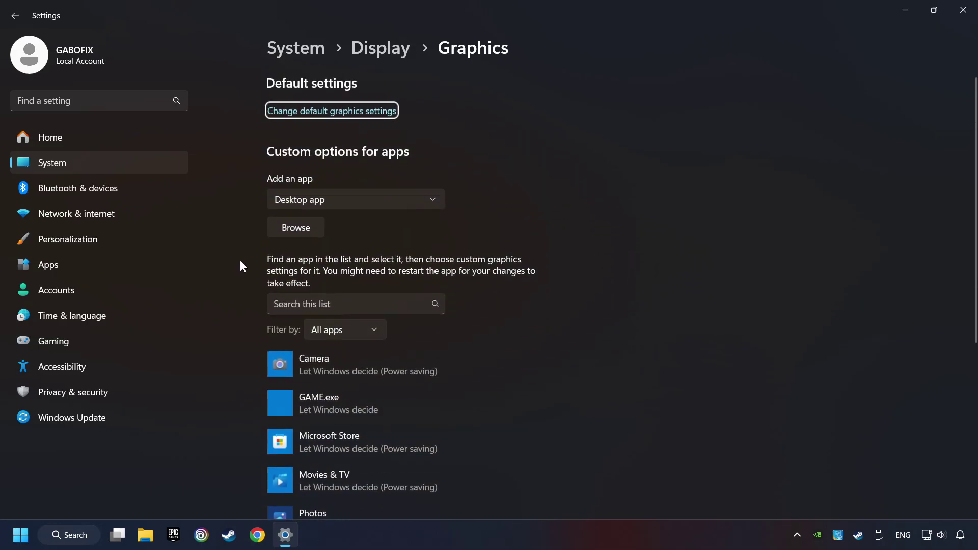
{"action": "left_click", "coordinate": [307, 230]}
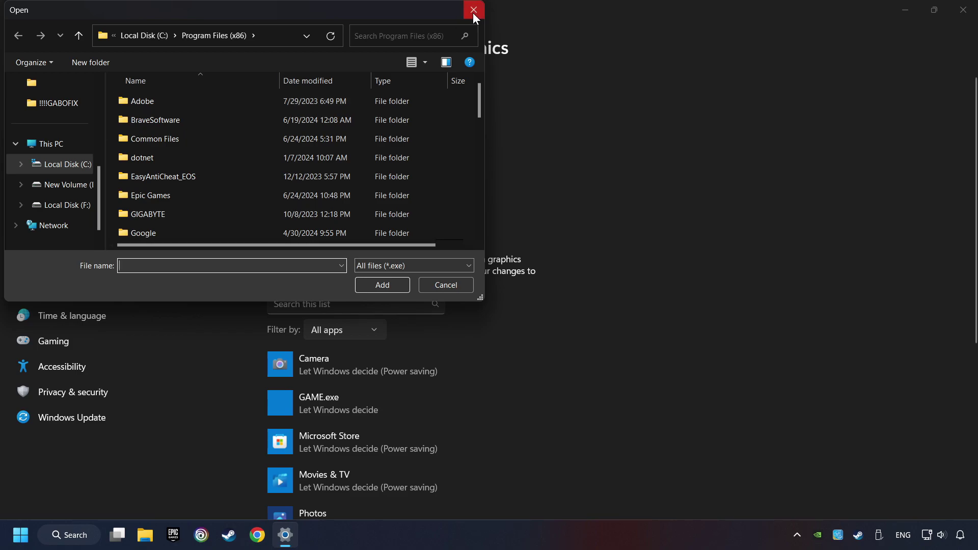
{"action": "left_click", "coordinate": [473, 13]}
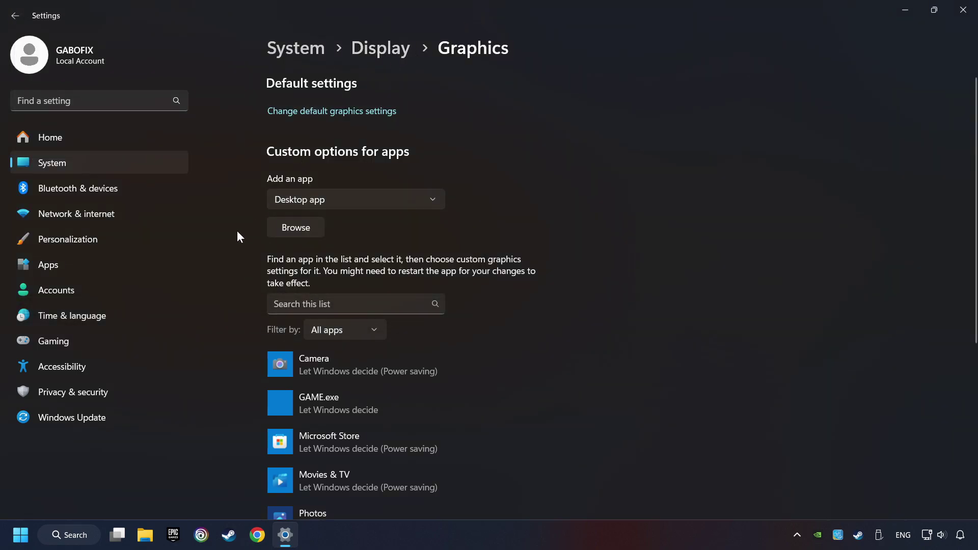
{"action": "scroll", "coordinate": [217, 247], "scroll_direction": "down", "scroll_amount": 3}
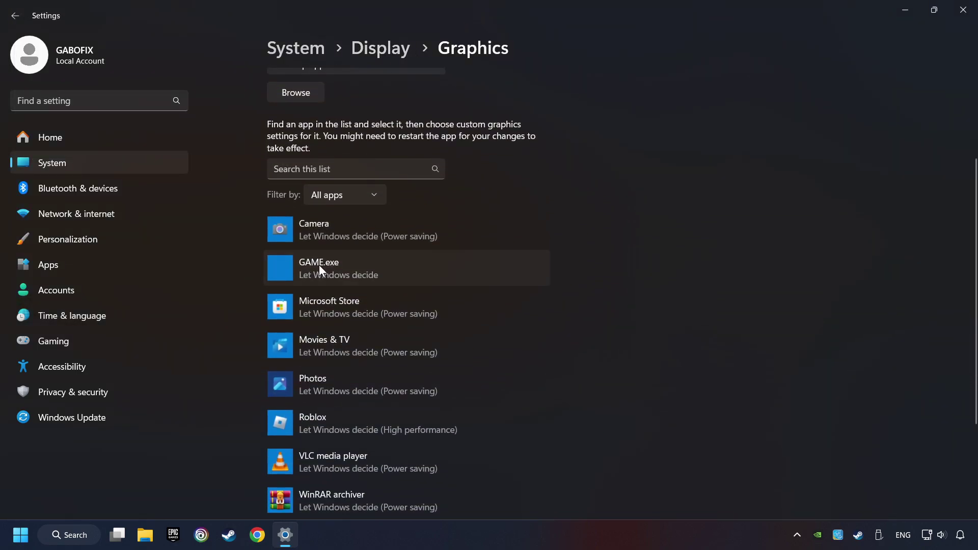
{"action": "left_click", "coordinate": [319, 265]}
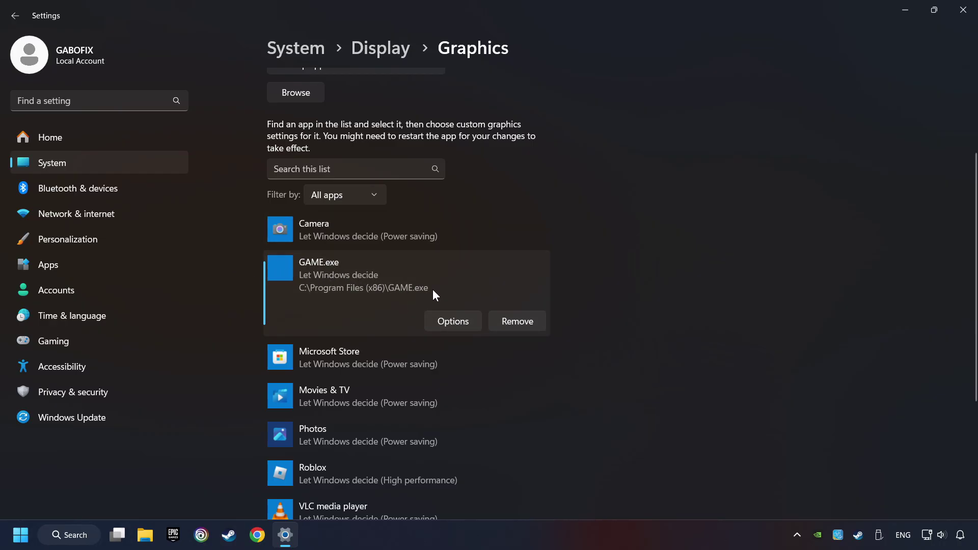
- Save a High performance graphics preference for GAME.exe and close Settings
{"action": "left_click", "coordinate": [458, 322]}
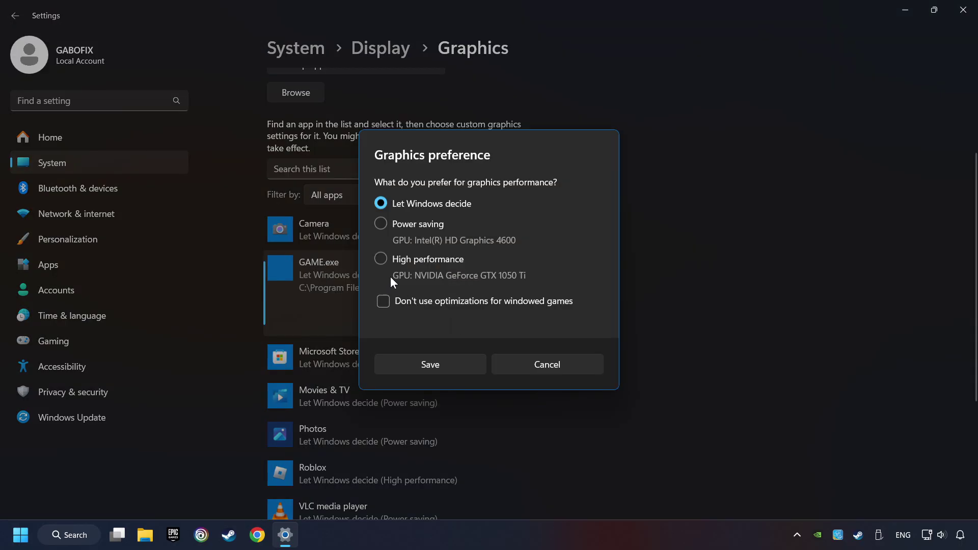
{"action": "left_click", "coordinate": [380, 259]}
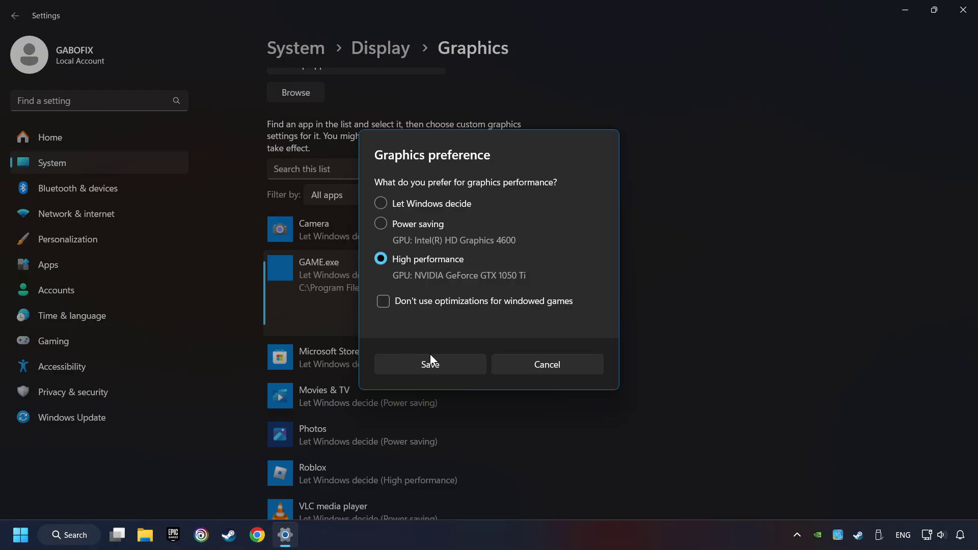
{"action": "left_click", "coordinate": [440, 363]}
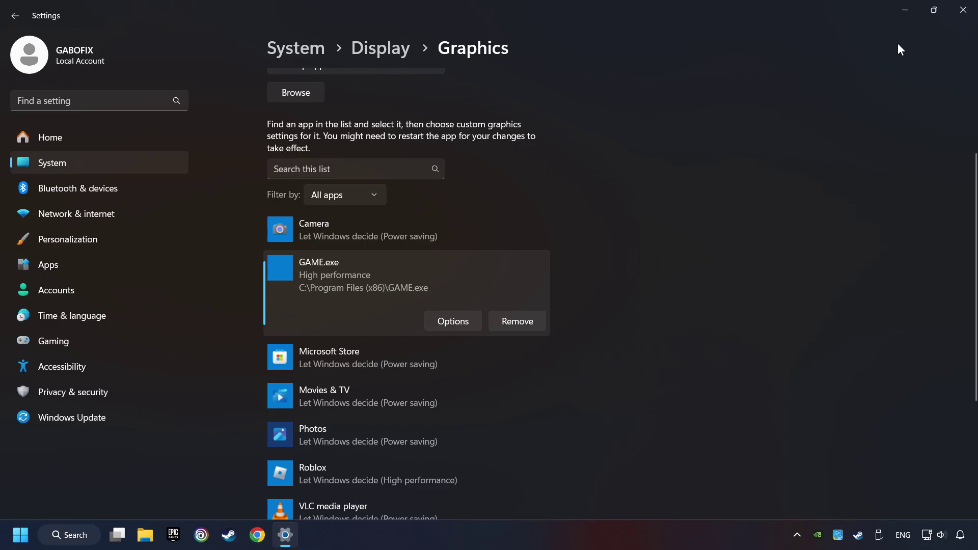
{"action": "left_click", "coordinate": [963, 12]}
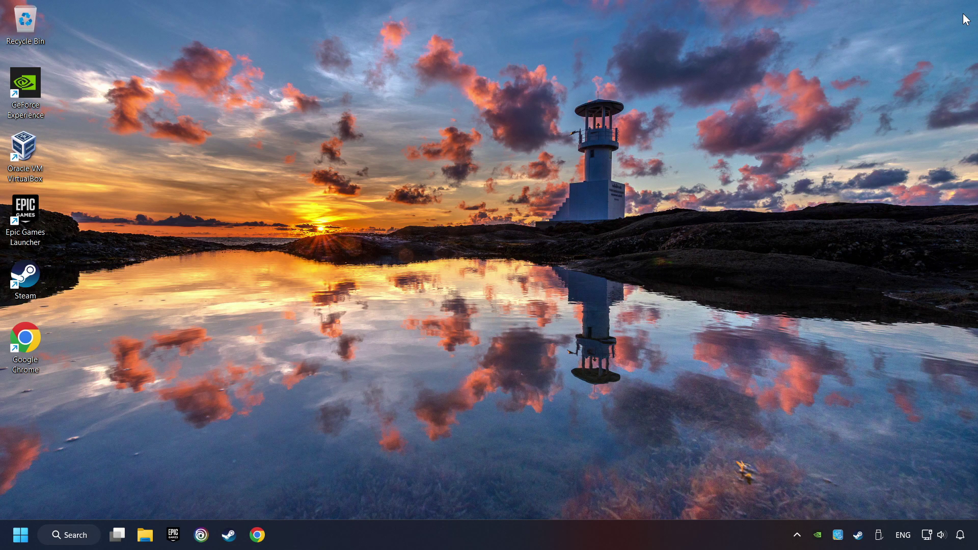
- Launch NVIDIA Control Panel from the desktop's classic right-click options
{"action": "right_click", "coordinate": [453, 219]}
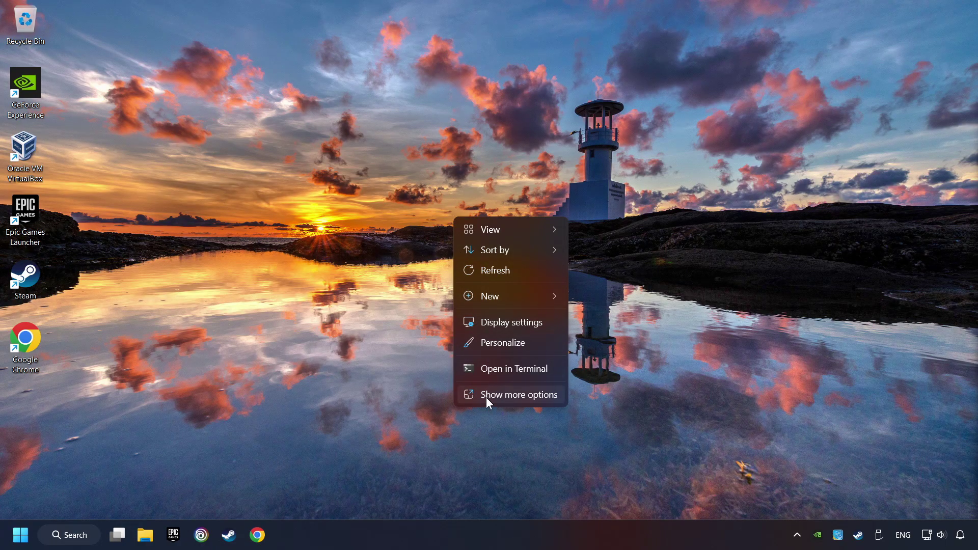
{"action": "left_click", "coordinate": [513, 397]}
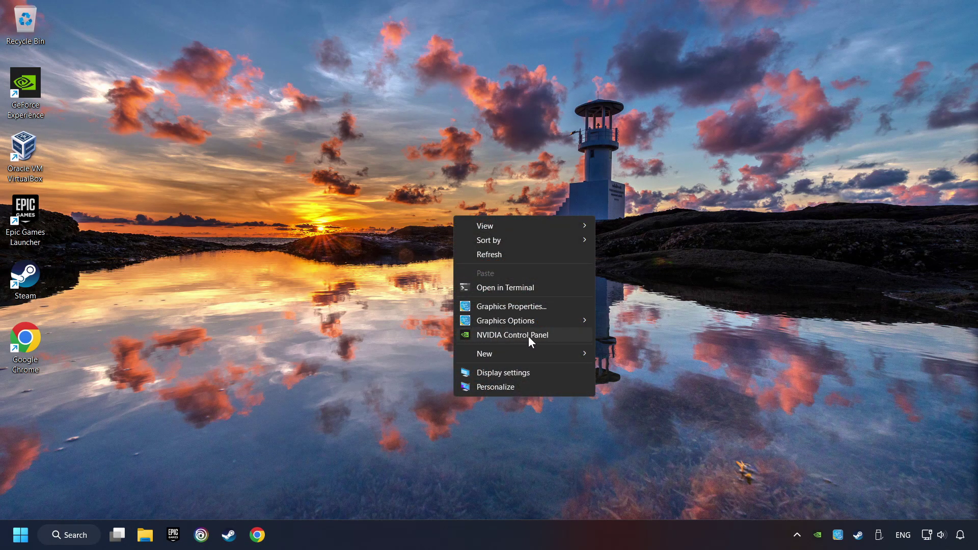
{"action": "left_click", "coordinate": [564, 335]}
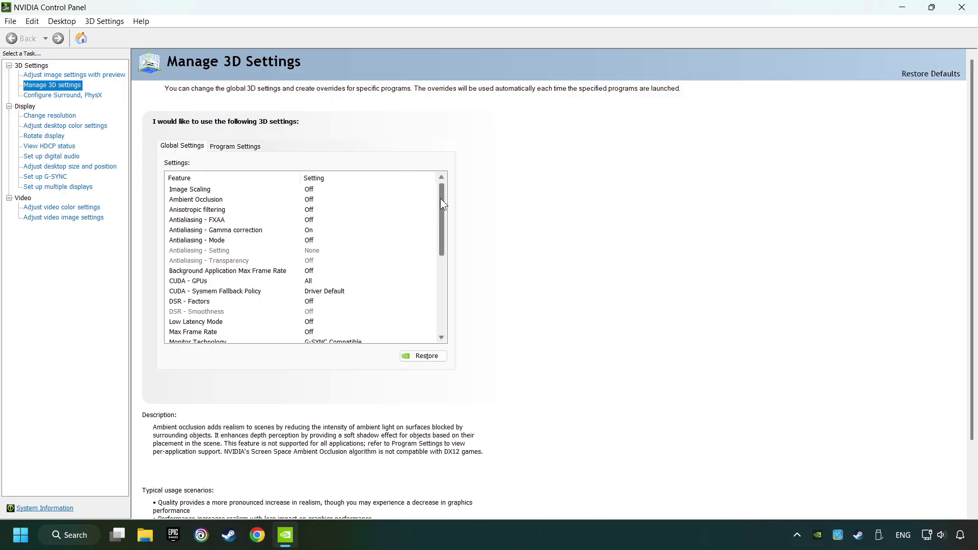
{"action": "mouse_move", "coordinate": [441, 200]}
{"action": "left_mouse_down"}
{"action": "mouse_move", "coordinate": [440, 282]}
{"action": "mouse_move", "coordinate": [436, 208]}
{"action": "mouse_move", "coordinate": [439, 248]}
{"action": "left_mouse_up"}
- Render OpenGL on the GeForce GTX 1050 Ti and set power management to Prefer maximum performance
{"action": "left_click", "coordinate": [181, 265]}
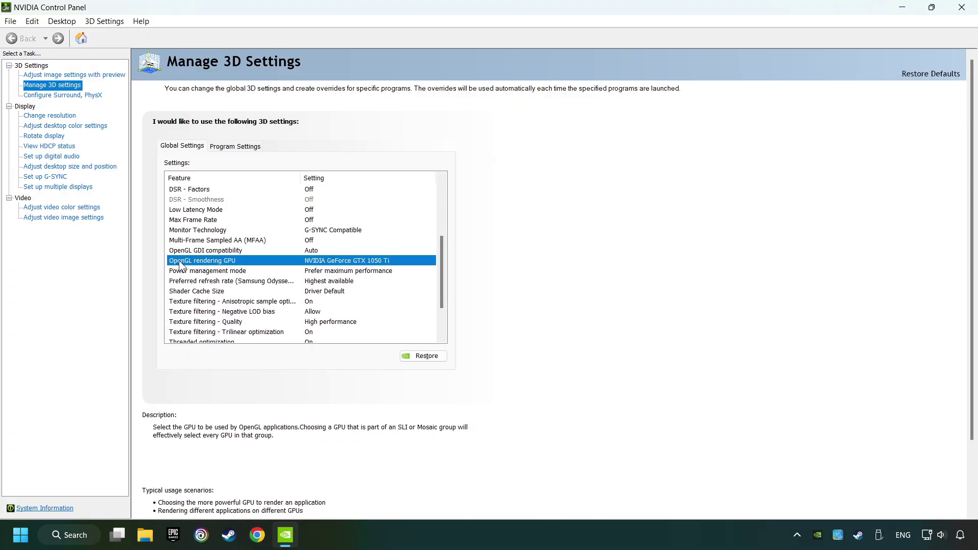
{"action": "left_click", "coordinate": [366, 262]}
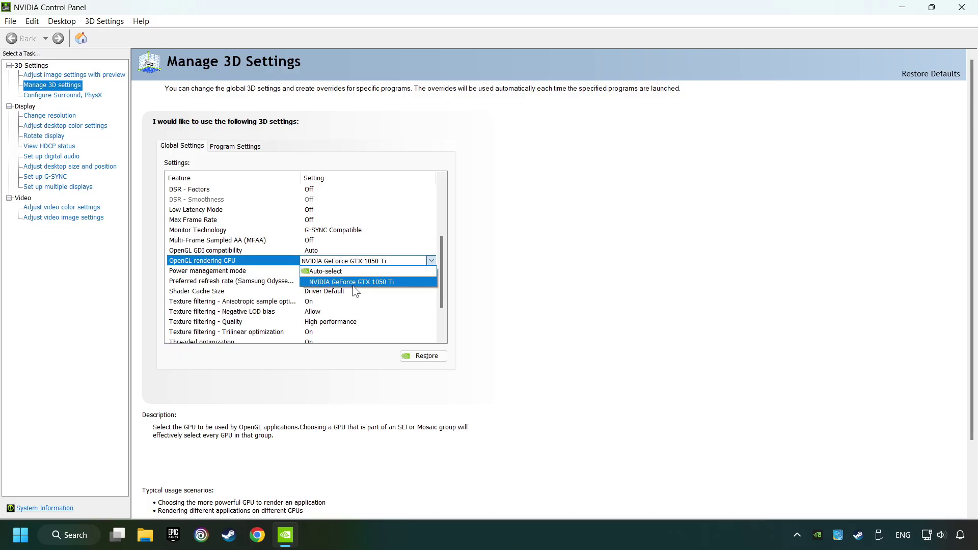
{"action": "left_click", "coordinate": [377, 280]}
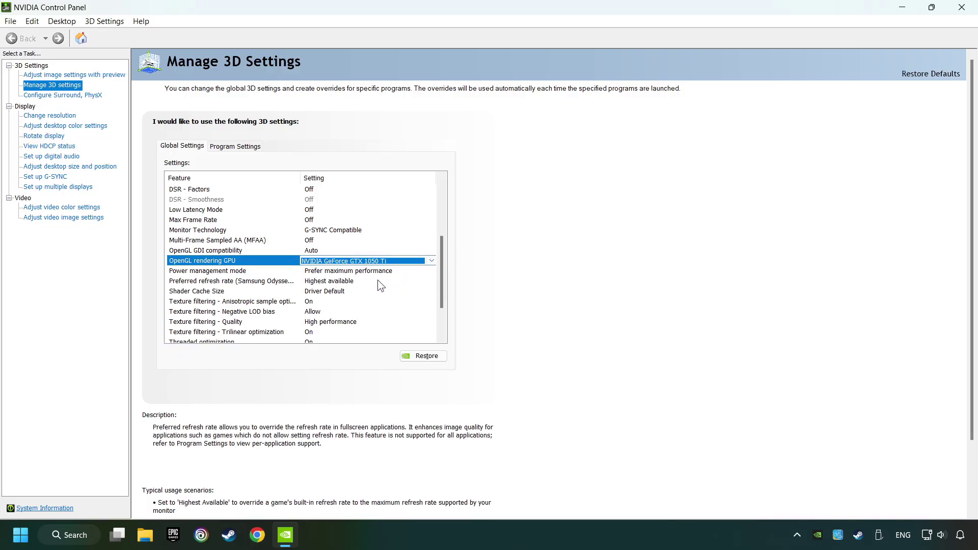
{"action": "left_click", "coordinate": [228, 276]}
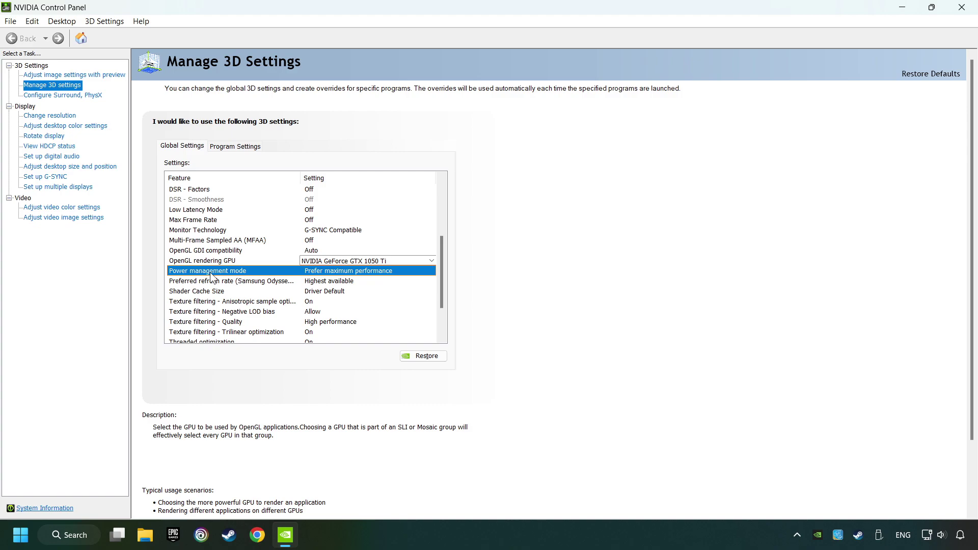
{"action": "left_click", "coordinate": [335, 272]}
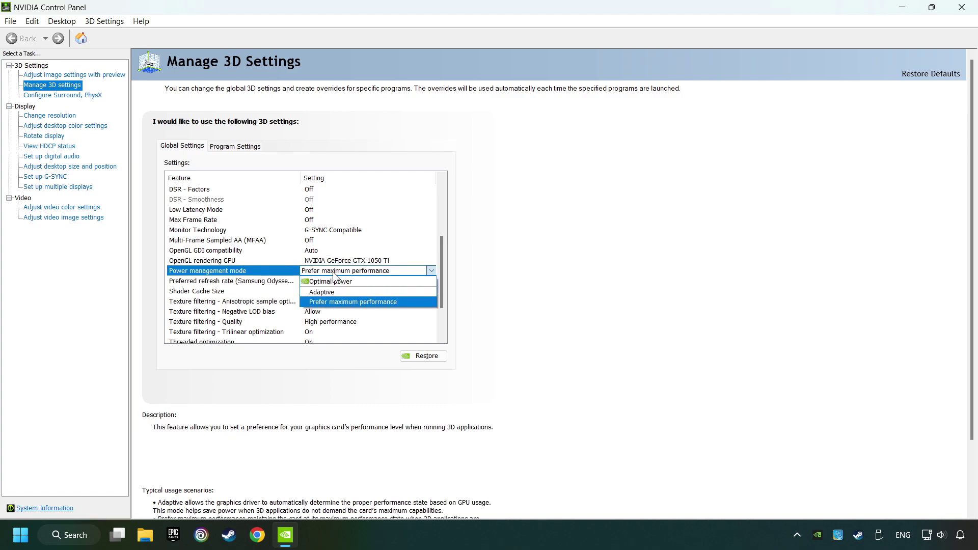
{"action": "left_click", "coordinate": [352, 301]}
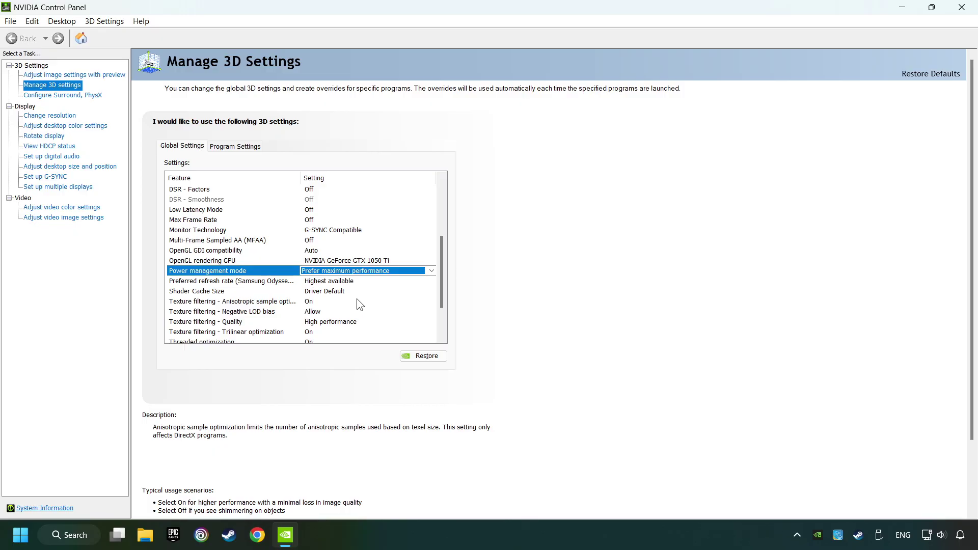
{"action": "left_click_drag", "start_coordinate": [443, 285], "coordinate": [442, 303]}
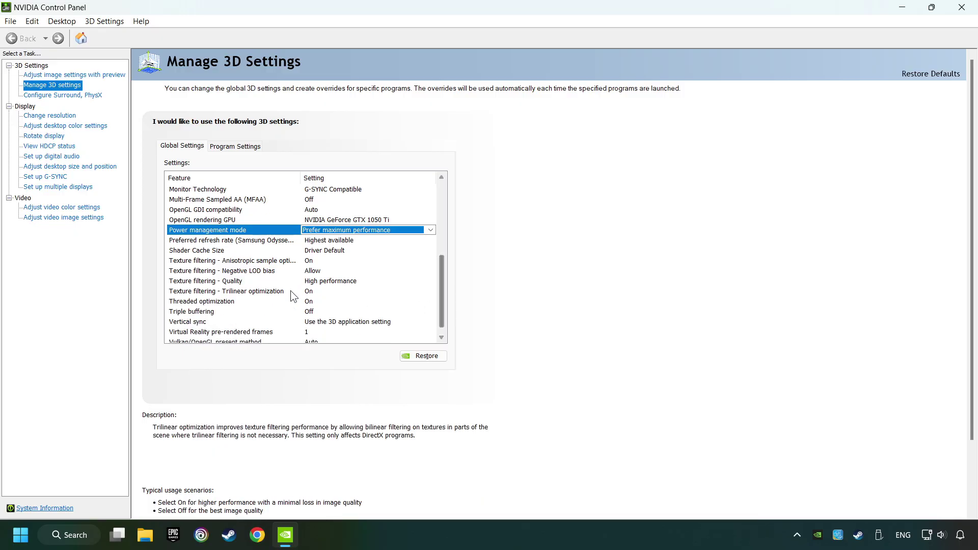
- Keep texture filtering quality at High performance, turn Vertical sync Off, and apply the 3D settings
{"action": "left_click", "coordinate": [212, 281]}
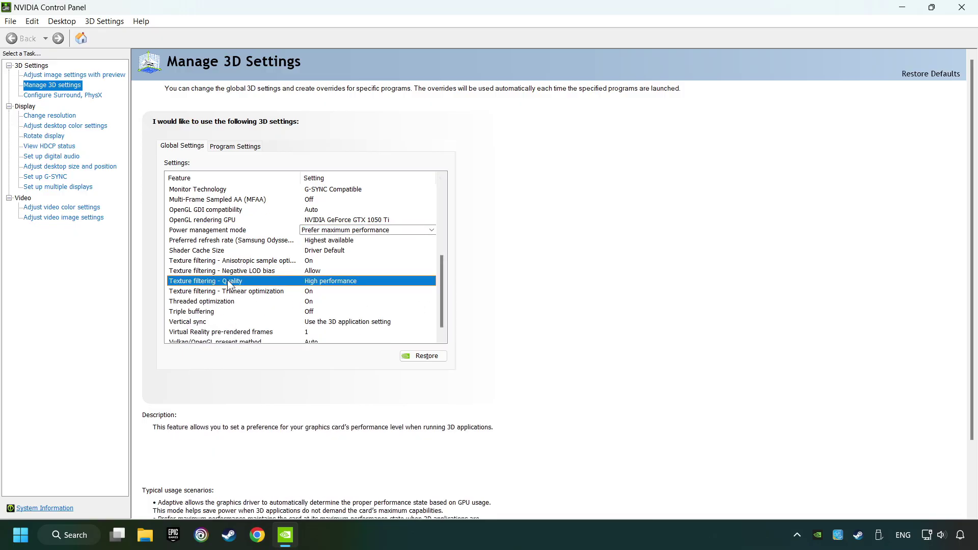
{"action": "left_click", "coordinate": [352, 282]}
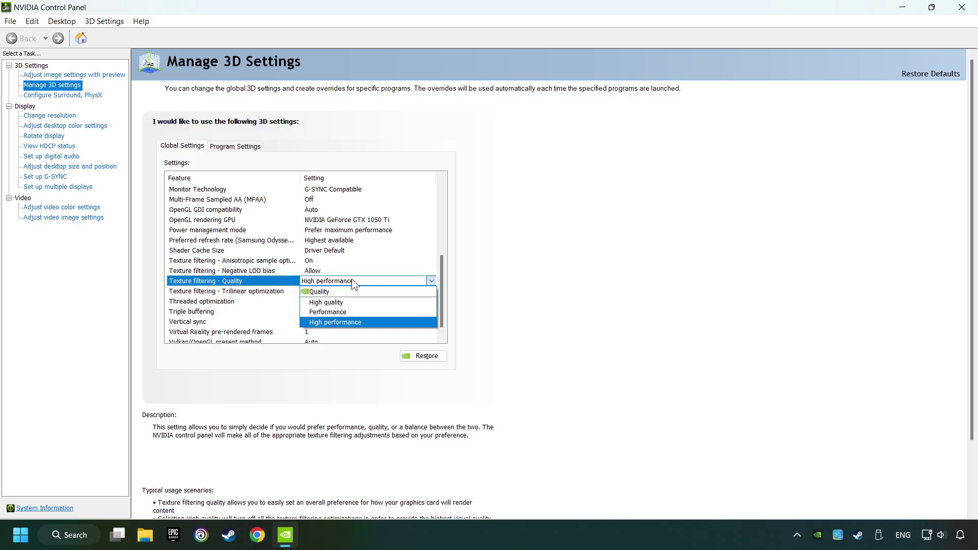
{"action": "left_click", "coordinate": [364, 322]}
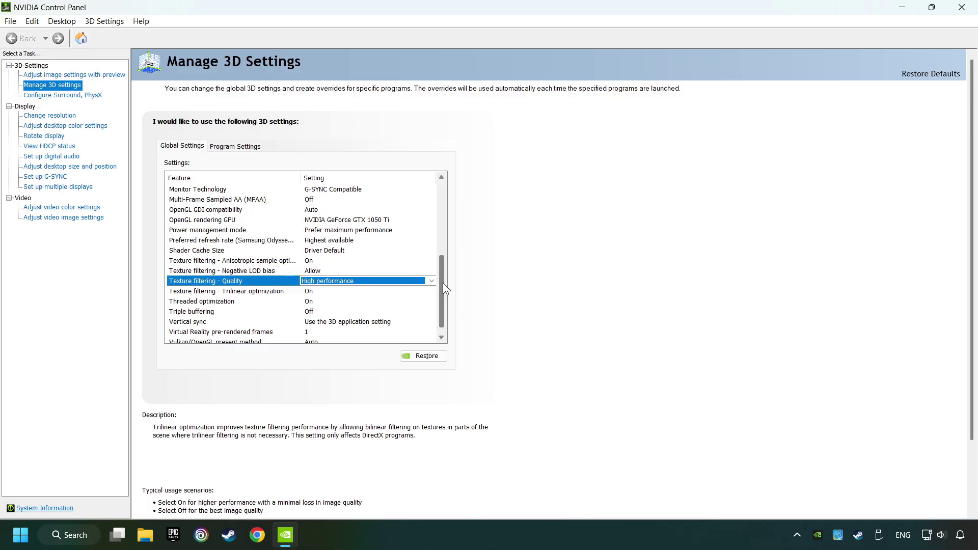
{"action": "scroll", "coordinate": [442, 284], "scroll_direction": "down", "scroll_amount": 1}
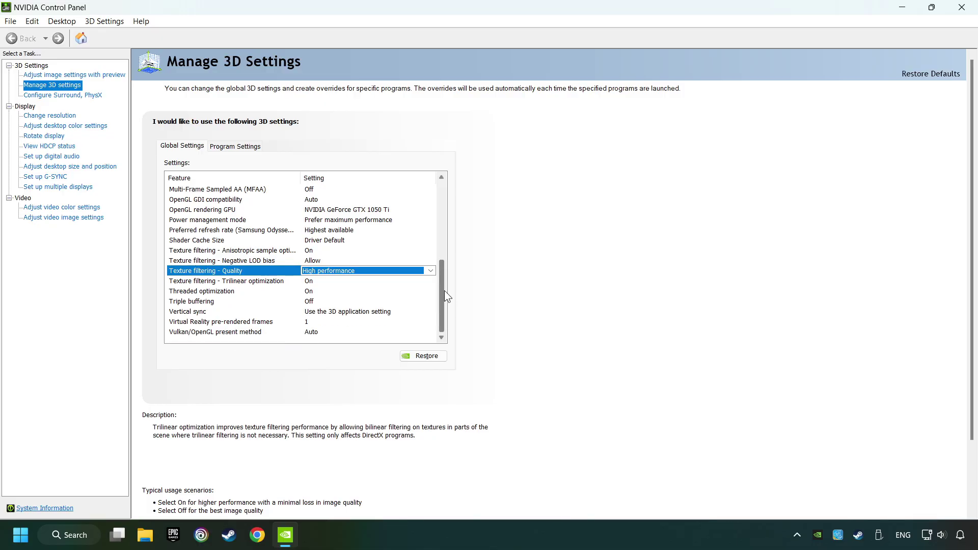
{"action": "left_click", "coordinate": [336, 312]}
{"action": "left_click", "coordinate": [323, 311]}
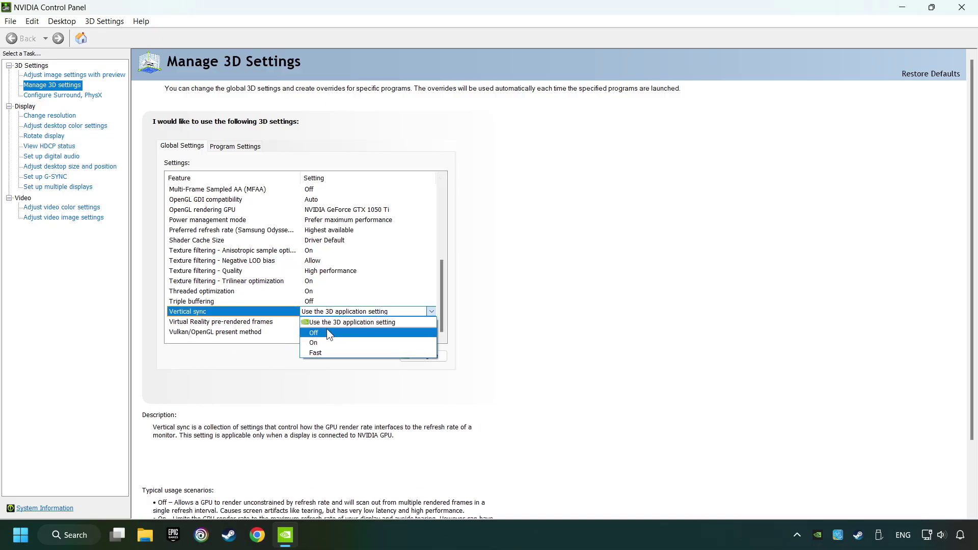
{"action": "left_click", "coordinate": [337, 334]}
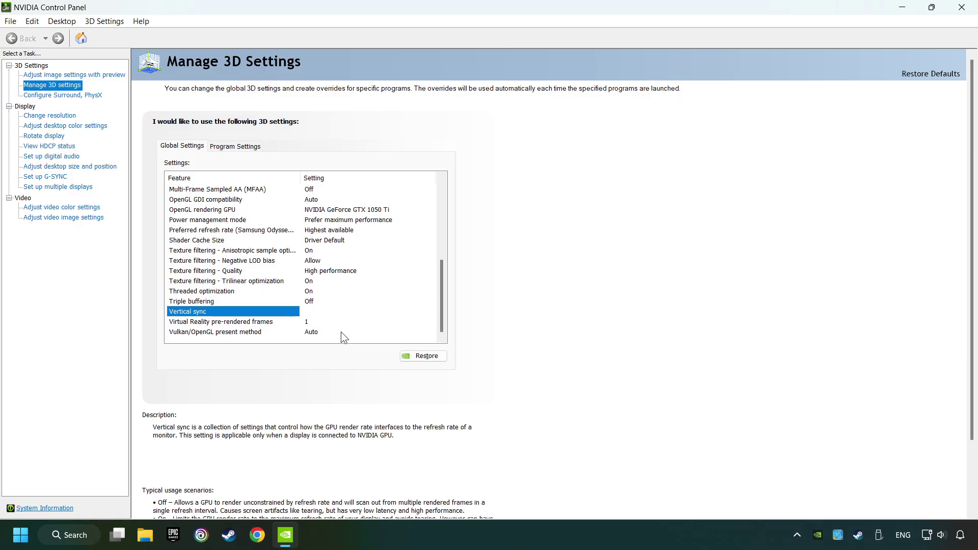
{"action": "scroll", "coordinate": [285, 313], "scroll_direction": "up", "scroll_amount": 10}
{"action": "scroll", "coordinate": [298, 322], "scroll_direction": "down", "scroll_amount": 5}
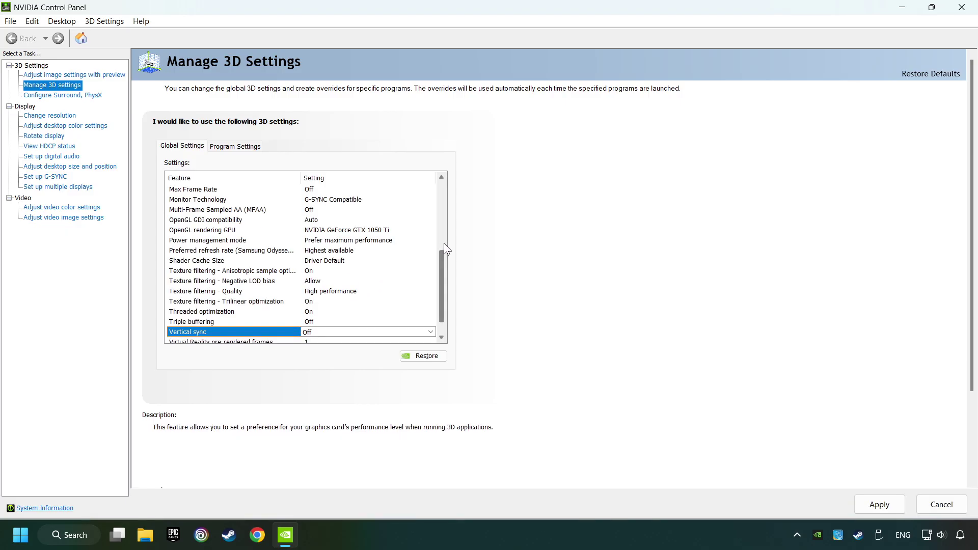
{"action": "left_click_drag", "start_coordinate": [445, 250], "coordinate": [445, 267]}
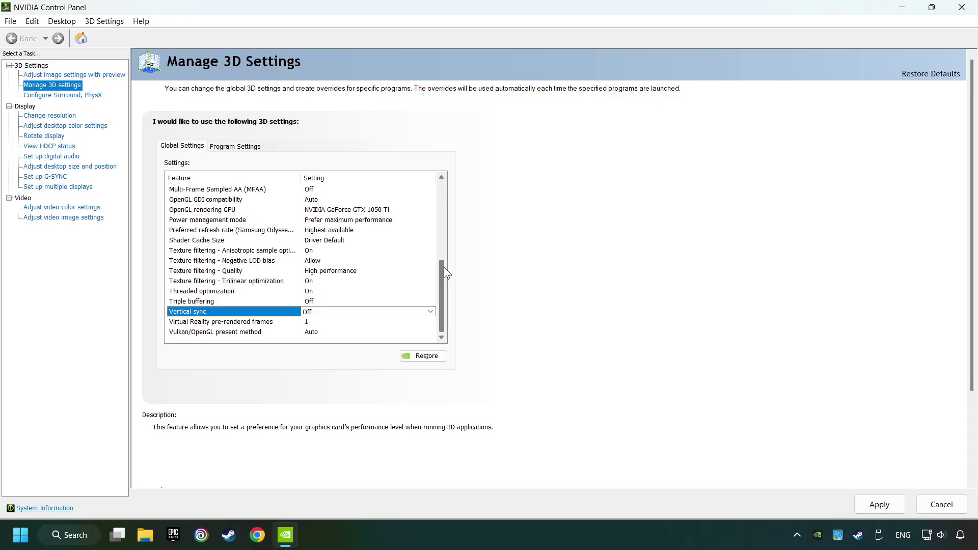
{"action": "left_click", "coordinate": [874, 500]}
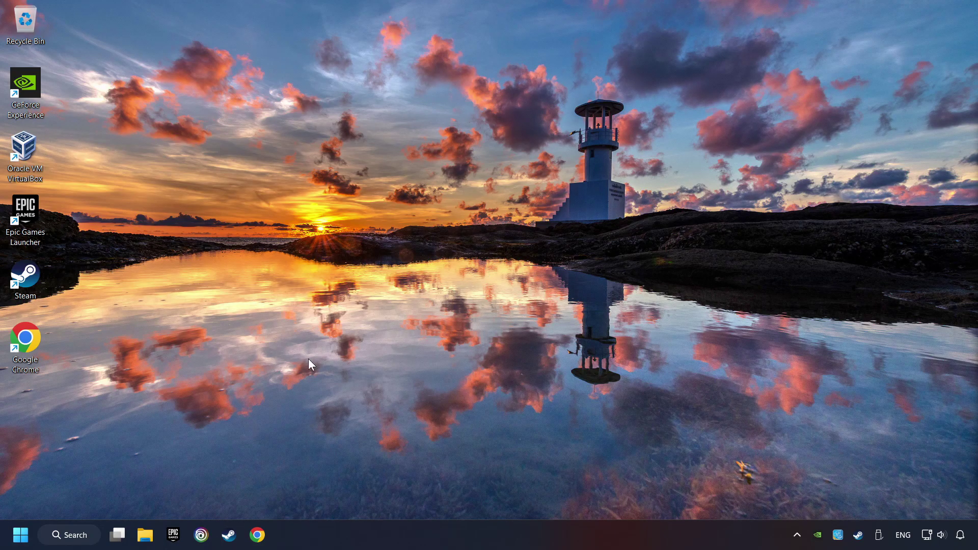
- Launch System Configuration (msconfig) and reach the advanced boot options
{"action": "left_click", "coordinate": [75, 535]}
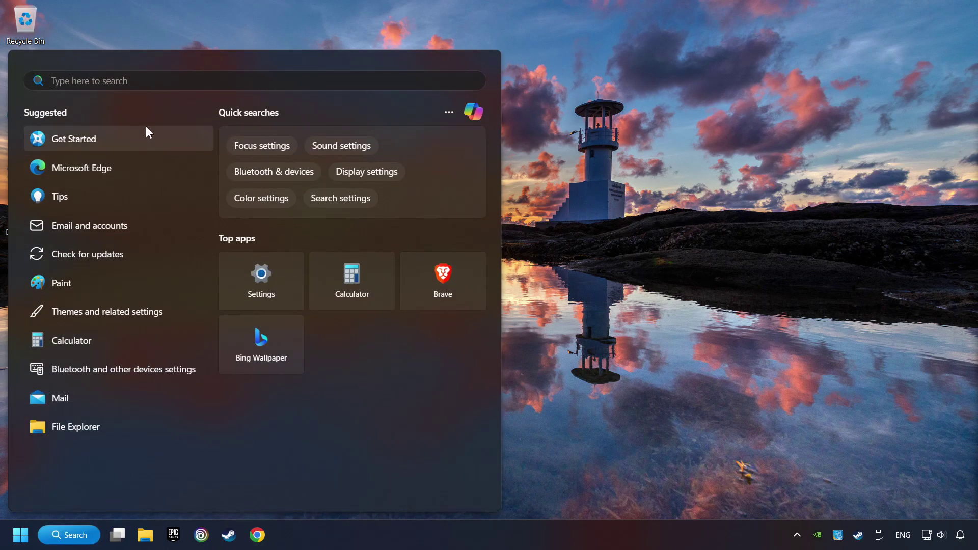
{"action": "type", "text": "msc"}
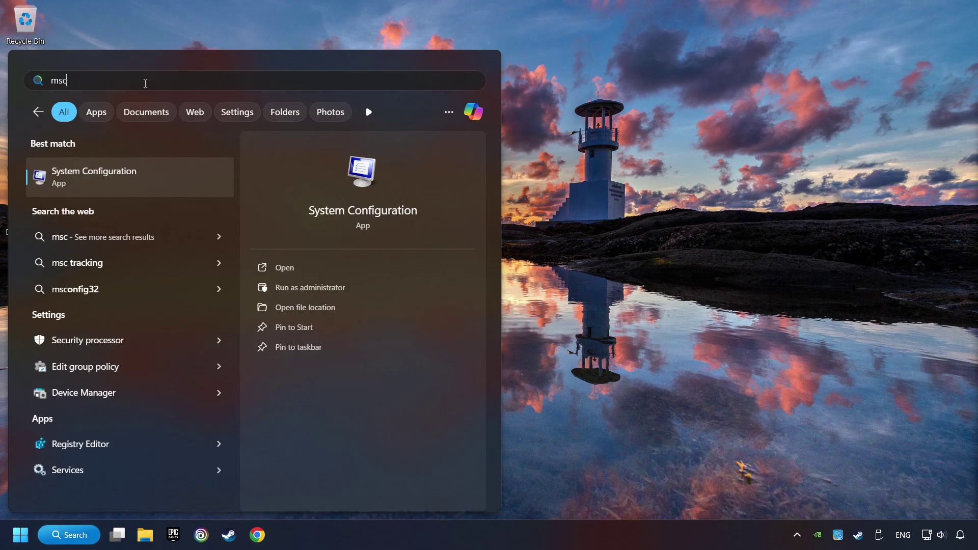
{"action": "left_click", "coordinate": [192, 177]}
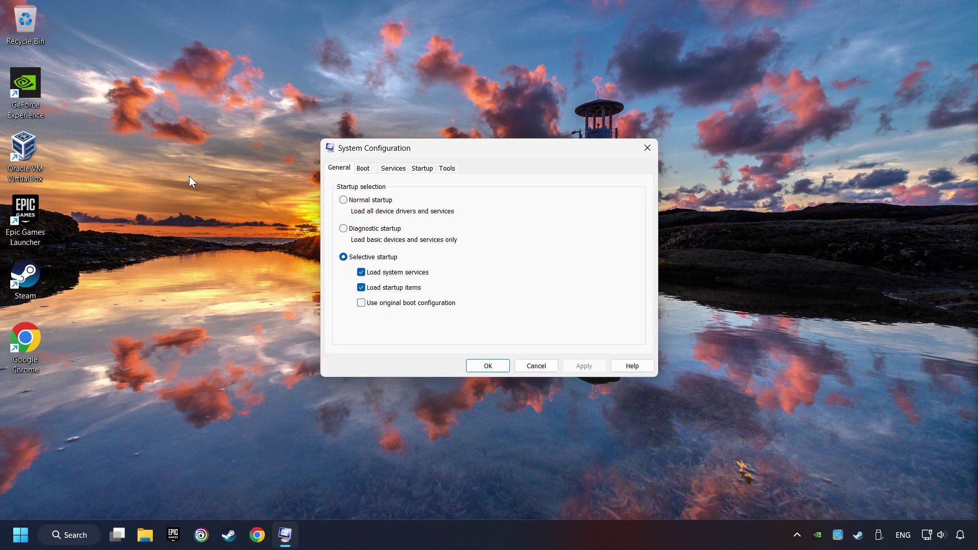
{"action": "left_click", "coordinate": [367, 170]}
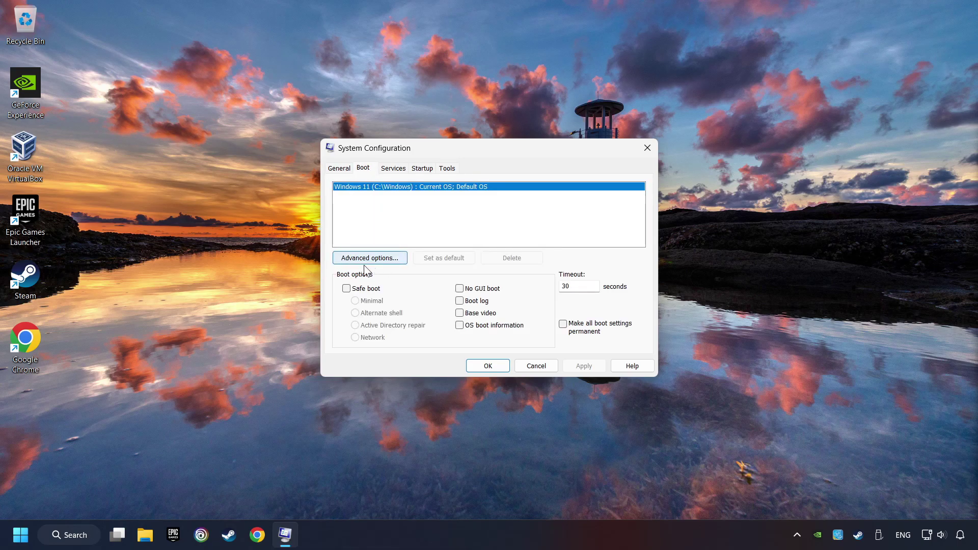
{"action": "left_click", "coordinate": [404, 261]}
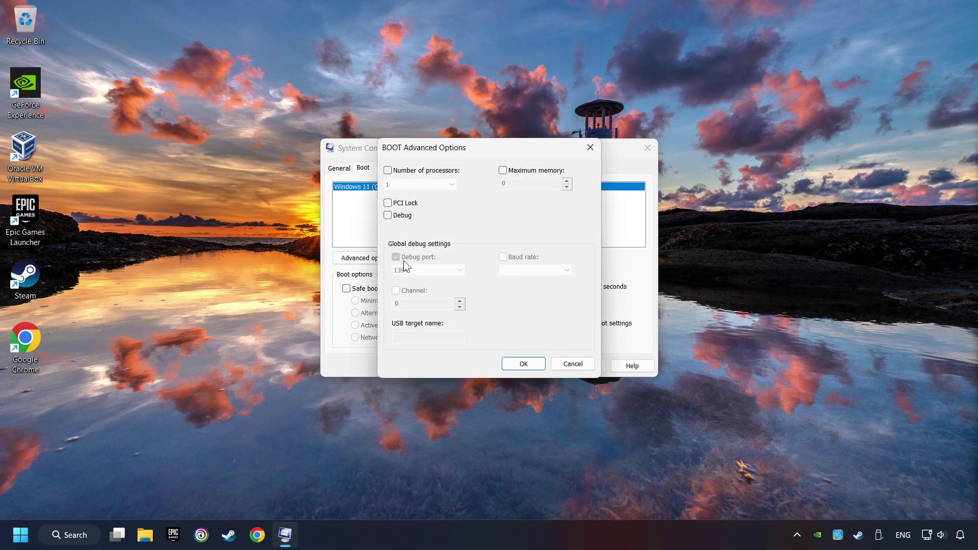
- Set boot to use 8 processors, save the change, and exit without restarting
{"action": "left_click", "coordinate": [388, 171]}
{"action": "left_click", "coordinate": [420, 184]}
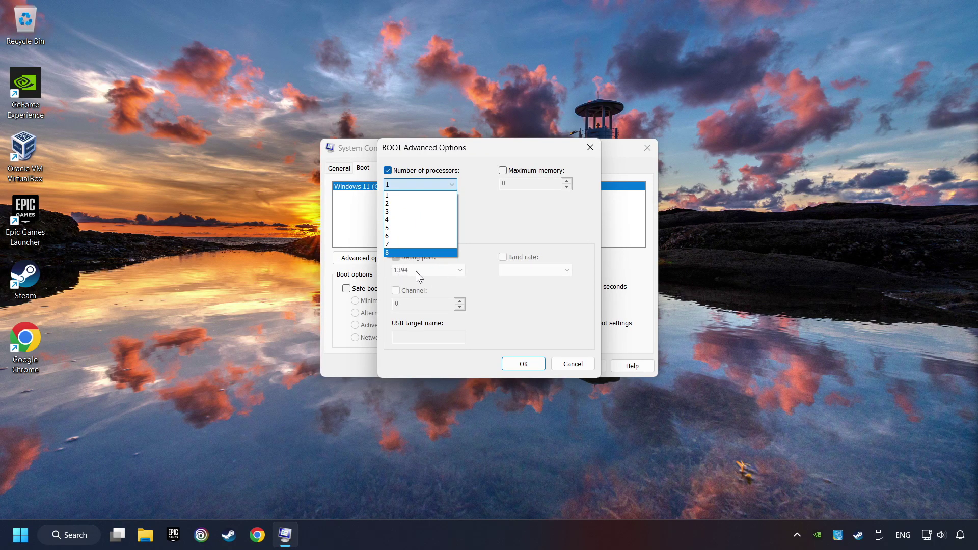
{"action": "left_click", "coordinate": [399, 252]}
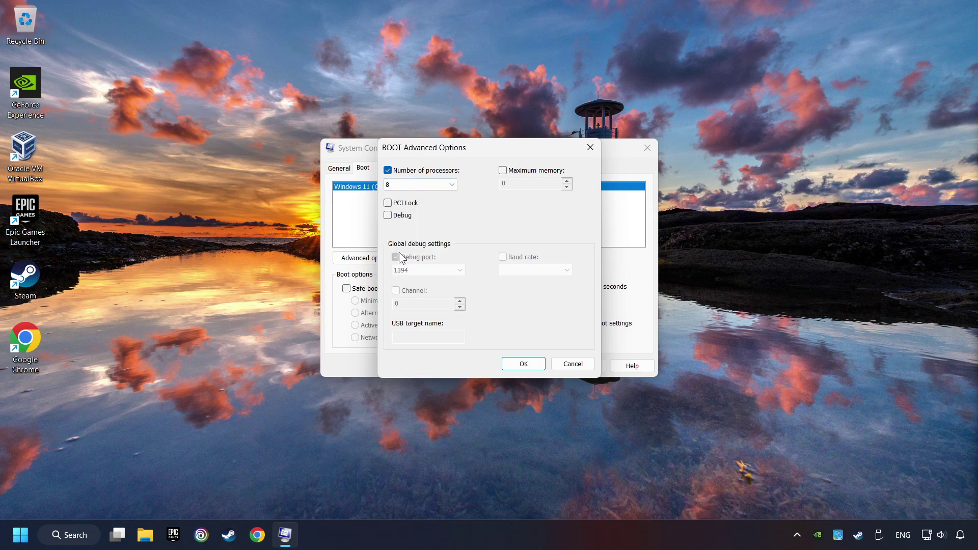
{"action": "left_click", "coordinate": [521, 367]}
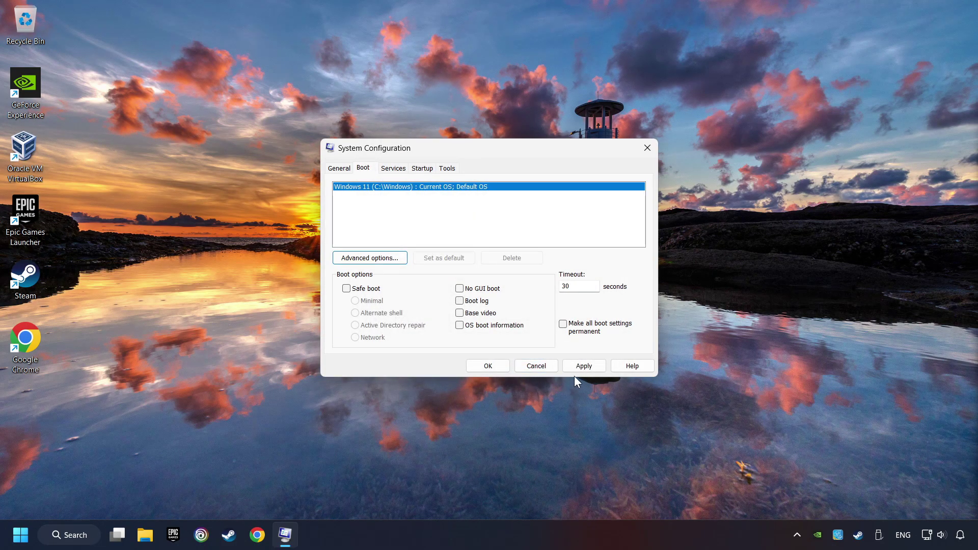
{"action": "left_click", "coordinate": [582, 368]}
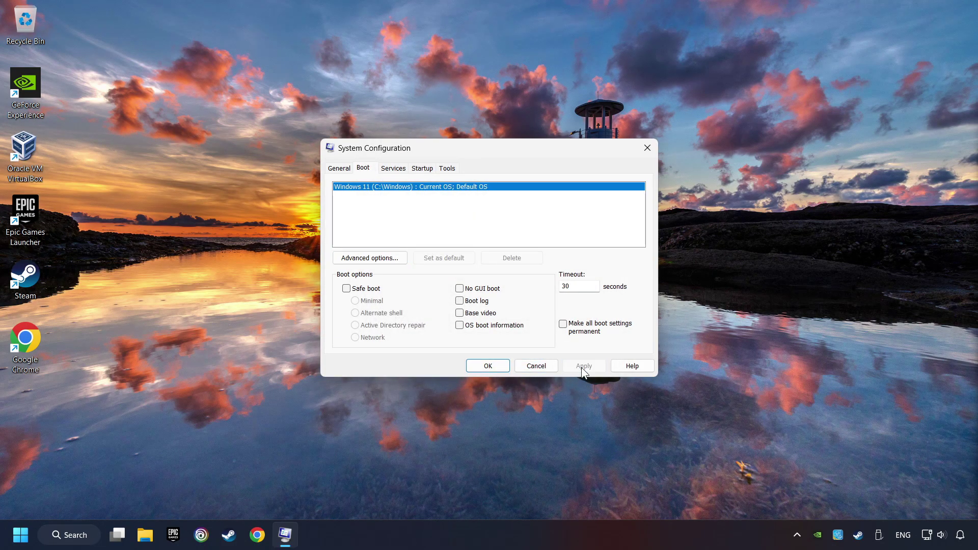
{"action": "left_click", "coordinate": [487, 366]}
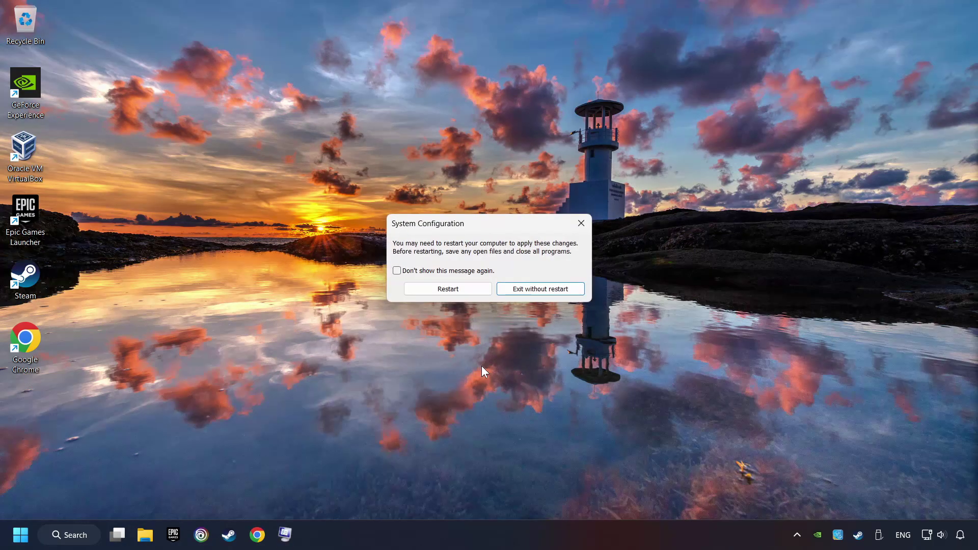
{"action": "left_click", "coordinate": [542, 292]}
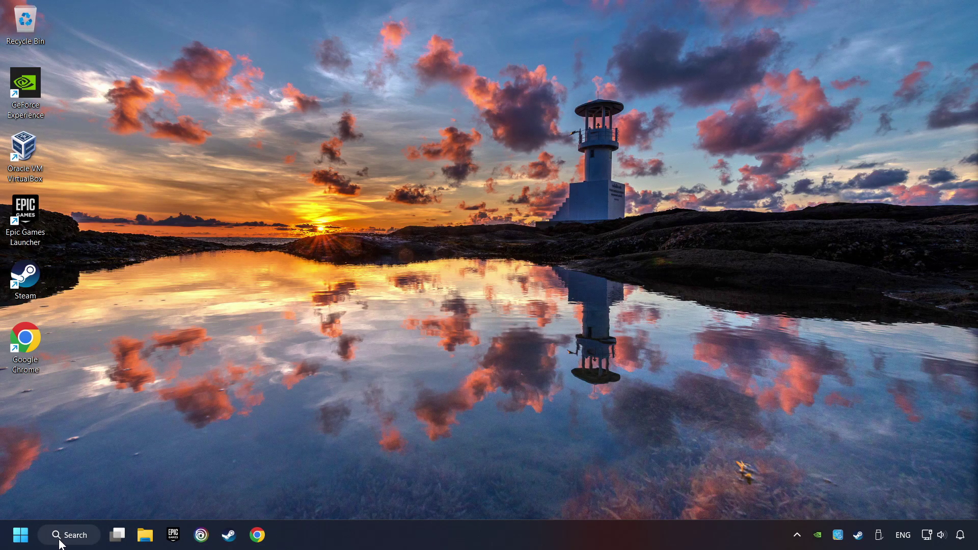
- Launch the Adjust the appearance and performance of Windows settings
{"action": "left_click", "coordinate": [89, 538]}
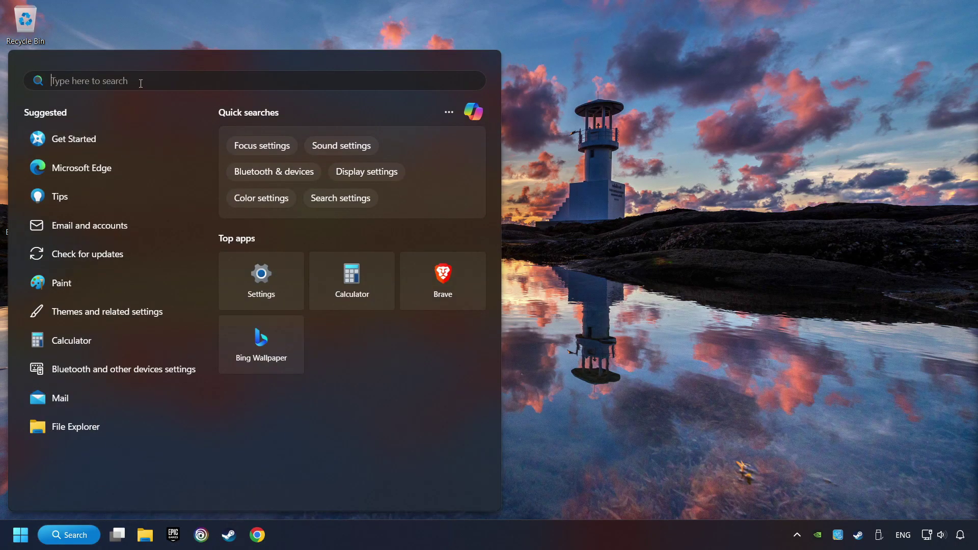
{"action": "type", "text": "performance"}
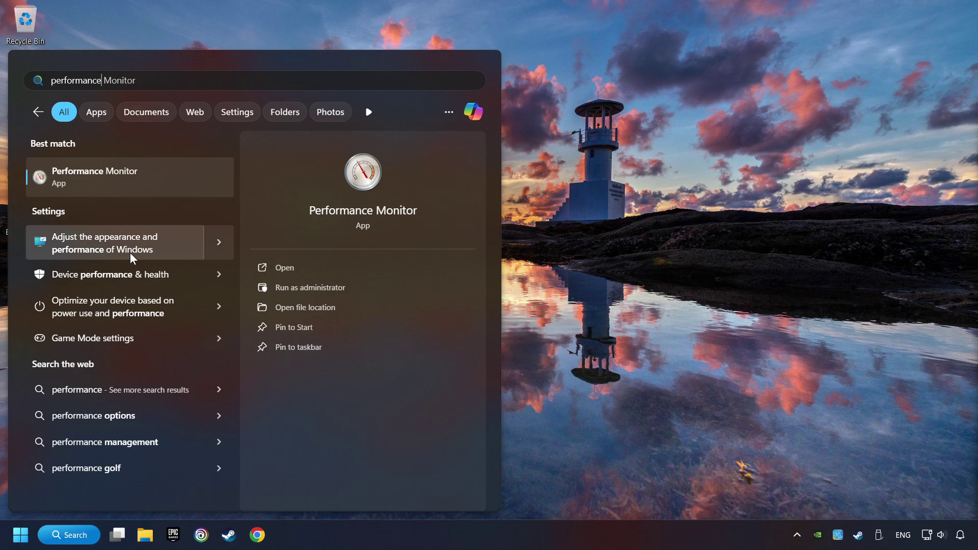
{"action": "left_click", "coordinate": [168, 242]}
{"action": "left_click_drag", "start_coordinate": [210, 120], "coordinate": [446, 85]}
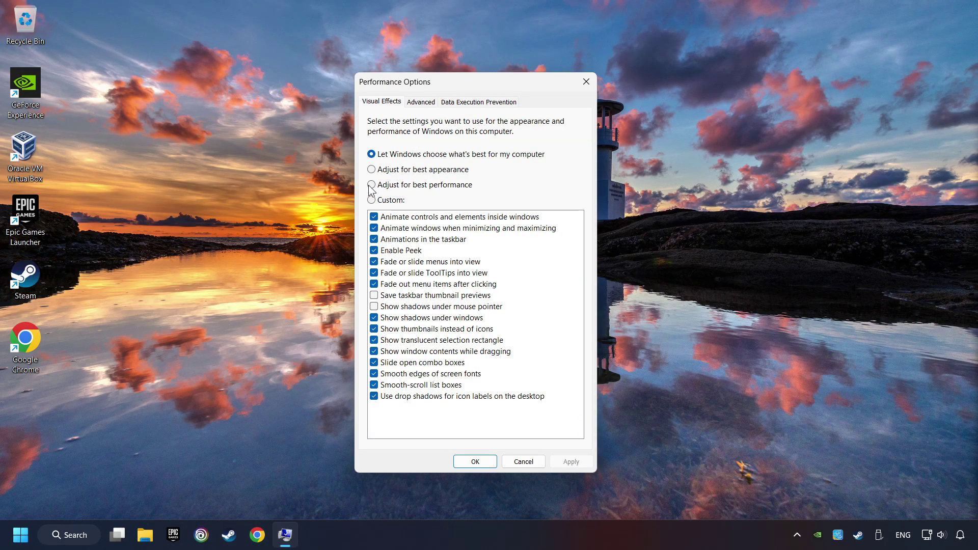
- Set visual effects to Adjust for best performance, apply, and head to Start for restart
{"action": "left_click", "coordinate": [426, 188]}
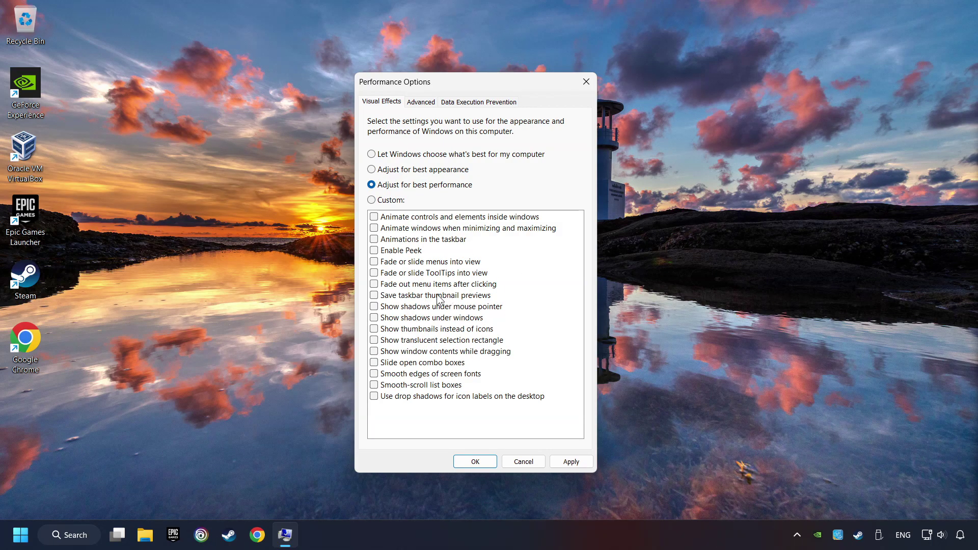
{"action": "left_click", "coordinate": [570, 462]}
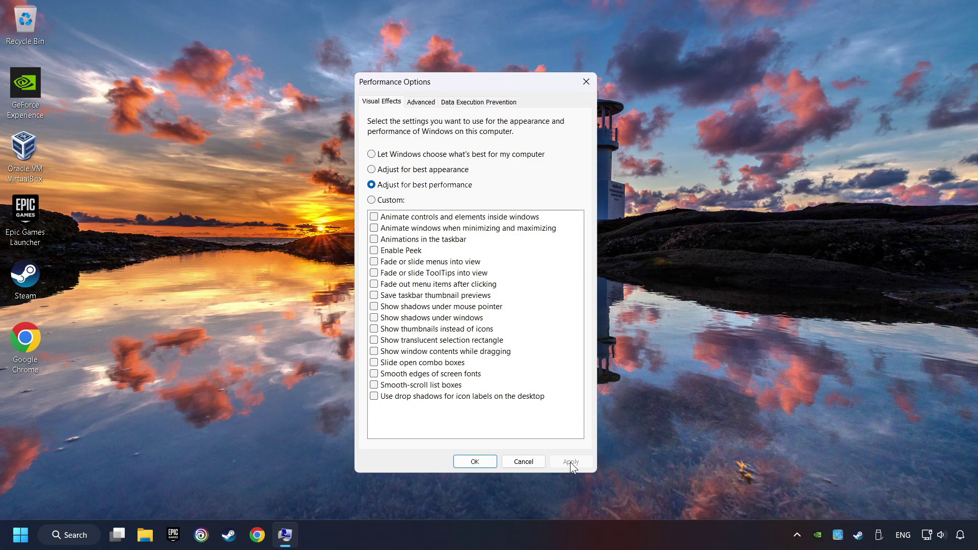
{"action": "left_click", "coordinate": [476, 463]}
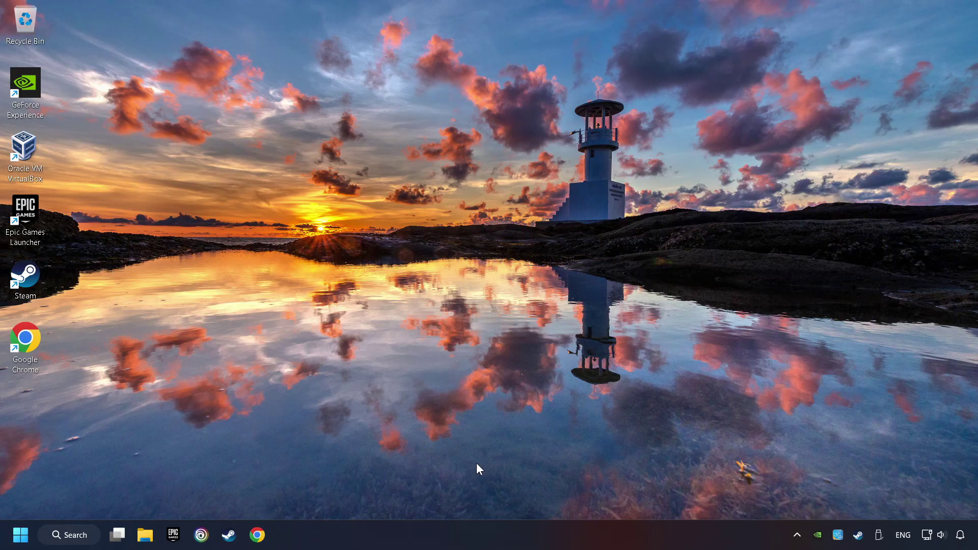
{"action": "left_click", "coordinate": [20, 535]}
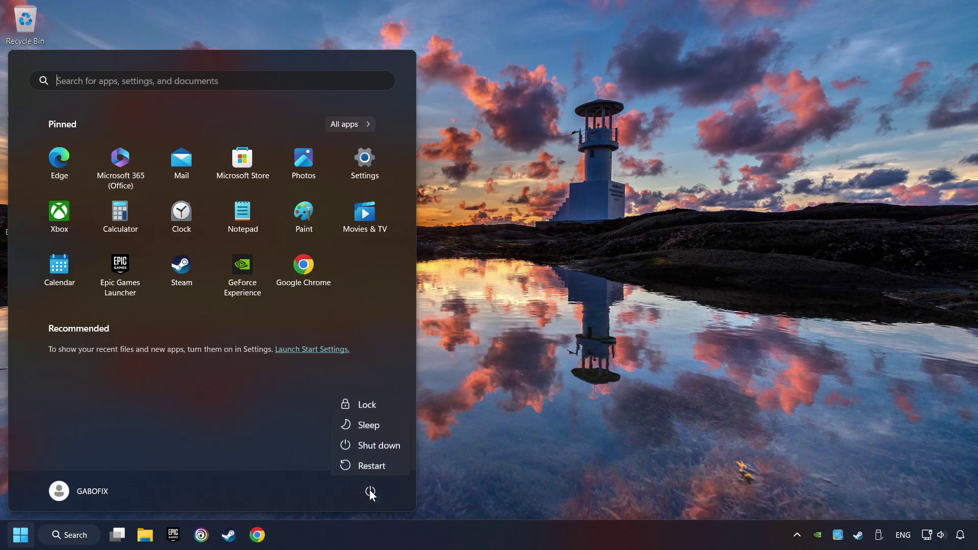